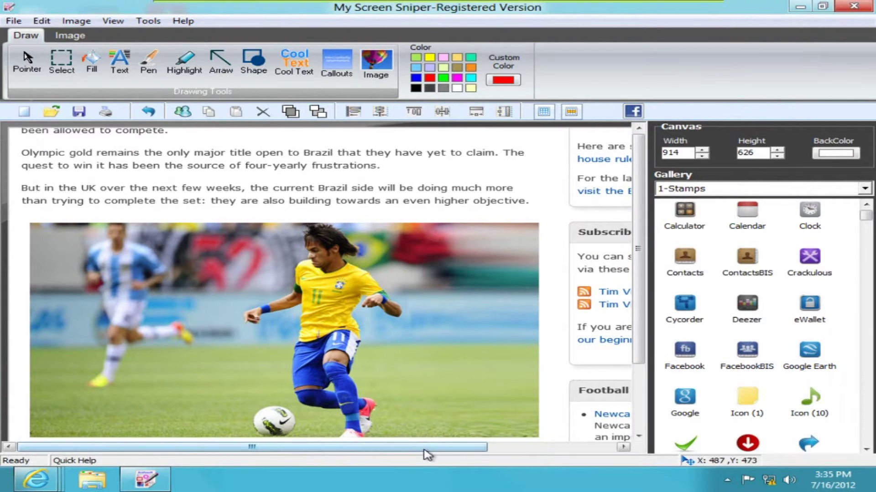
# Step: Highlight the two-line paragraph above the photo, starting with "But in the UK over the next few weeks", in yellow
pyautogui.click(557, 449)
pyautogui.moveTo(560, 449); pyautogui.dragTo(442, 450)
pyautogui.moveTo(643, 241)
pyautogui.mouseDown()
pyautogui.moveTo(643, 264)
pyautogui.moveTo(643, 250)
pyautogui.mouseUp()
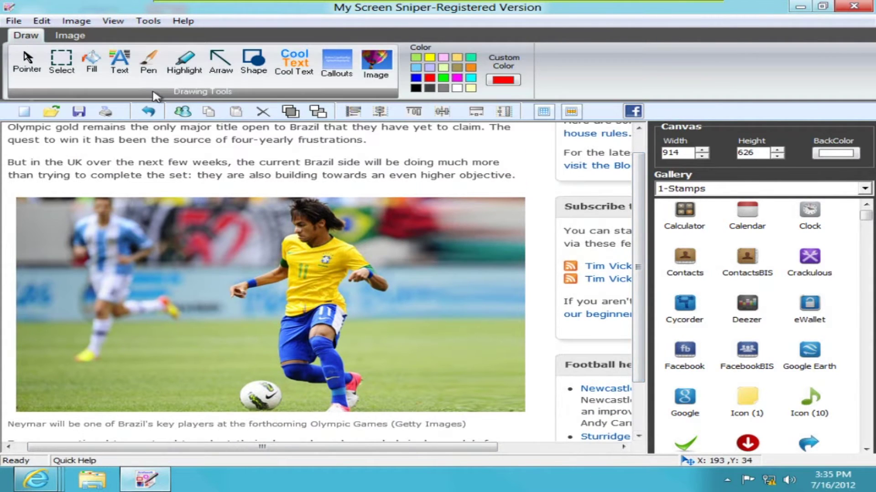
pyautogui.click(194, 63)
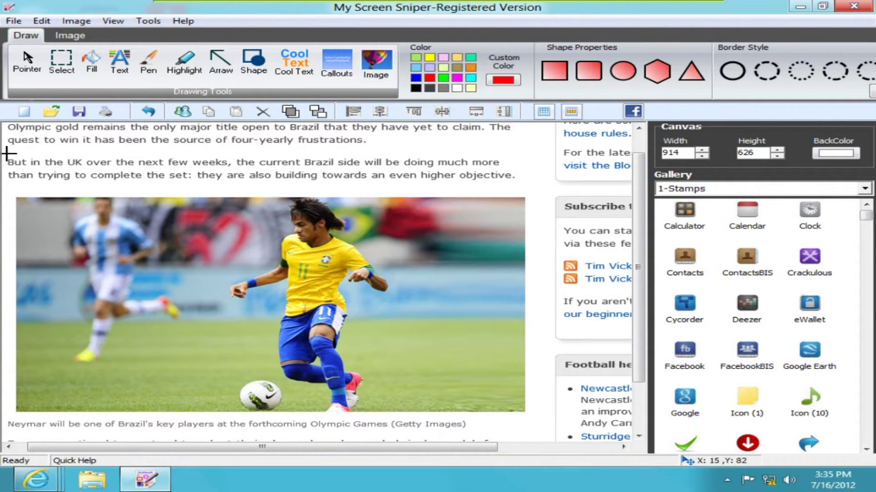
pyautogui.moveTo(46, 168); pyautogui.dragTo(520, 185)
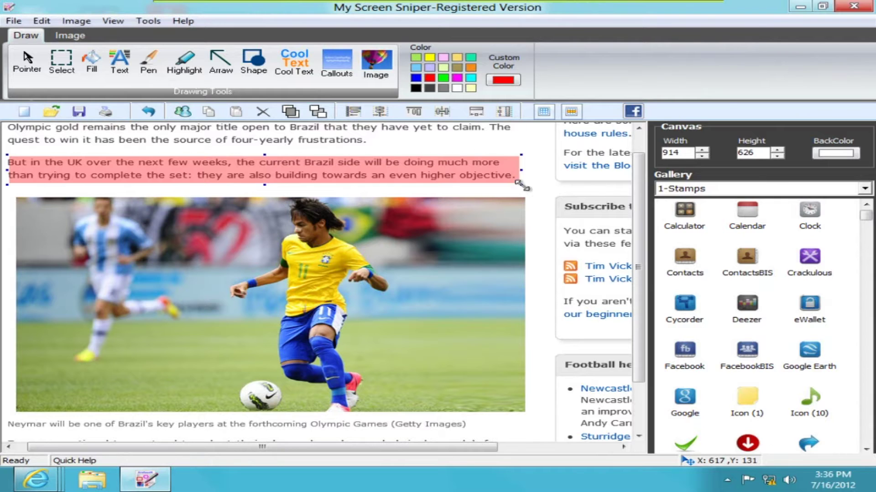
pyautogui.click(433, 57)
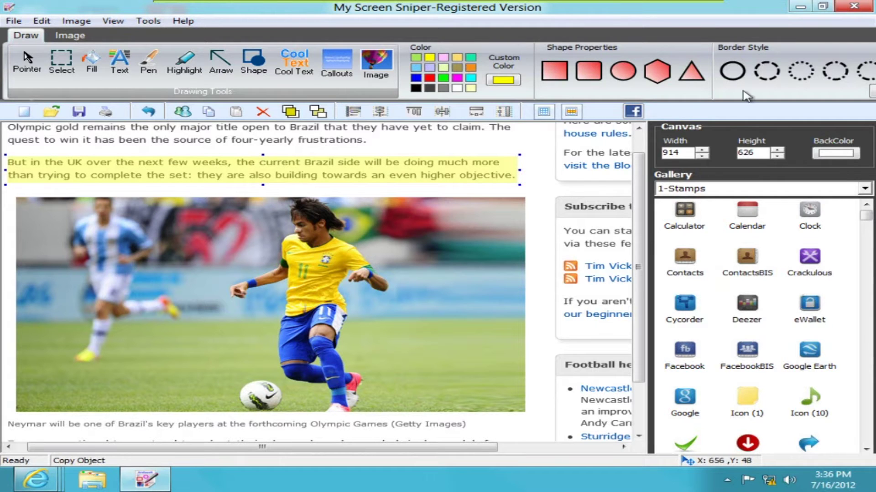
# Step: Give the yellow highlight a solid border and deselect it
pyautogui.click(806, 72)
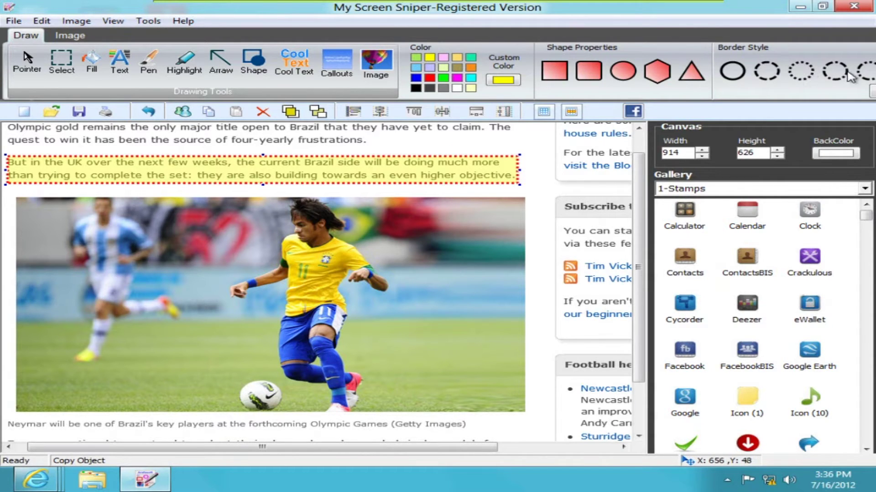
pyautogui.click(724, 73)
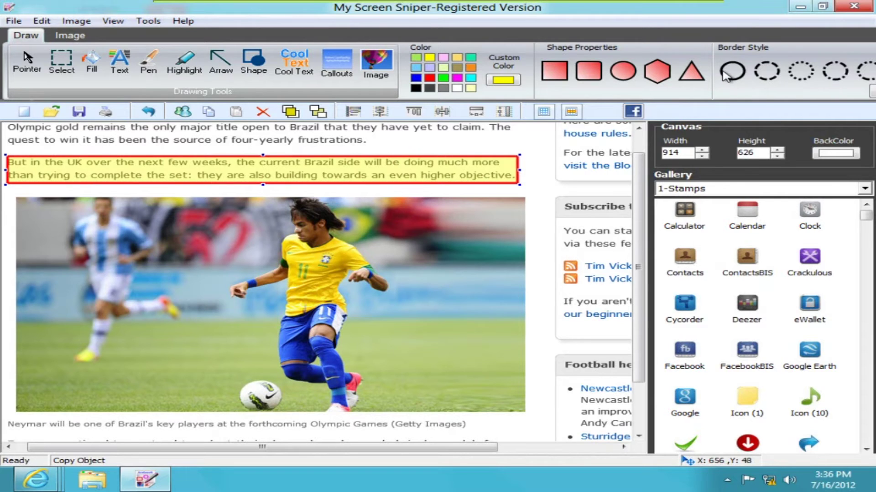
pyautogui.click(461, 145)
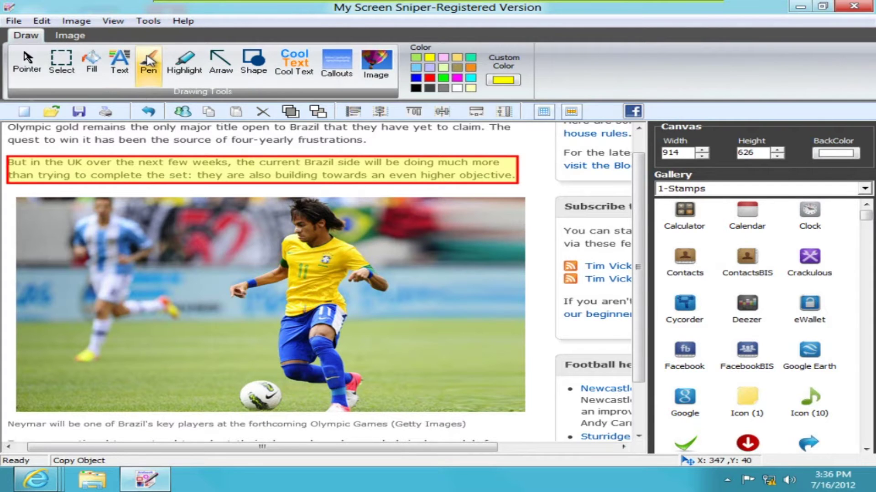
# Step: Circle the RSS and ATOM feed links freehand in yellow, and draw a red arrow pointing down to the circle
pyautogui.click(220, 64)
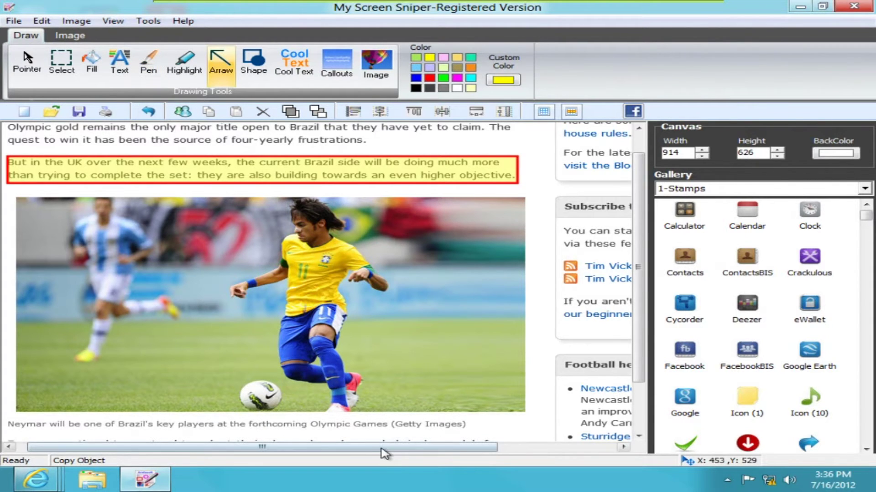
pyautogui.moveTo(386, 450); pyautogui.dragTo(492, 453)
pyautogui.click(185, 63)
pyautogui.click(155, 63)
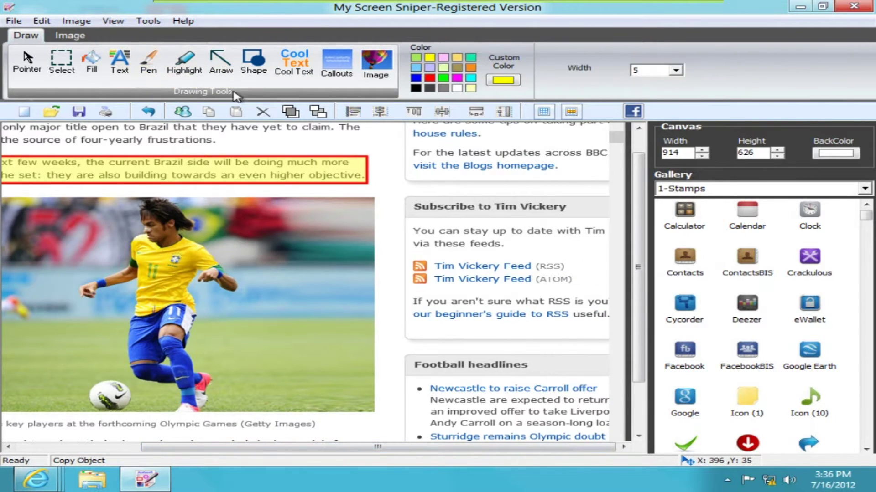
pyautogui.moveTo(572, 290)
pyautogui.mouseDown()
pyautogui.moveTo(571, 254)
pyautogui.moveTo(482, 242)
pyautogui.moveTo(394, 258)
pyautogui.moveTo(472, 299)
pyautogui.moveTo(579, 283)
pyautogui.mouseUp()
pyautogui.click(221, 59)
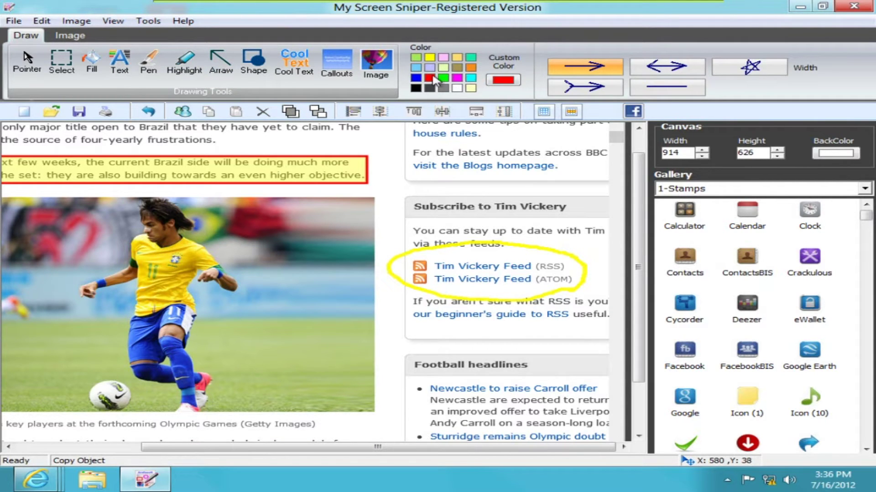
pyautogui.moveTo(391, 180); pyautogui.dragTo(416, 246)
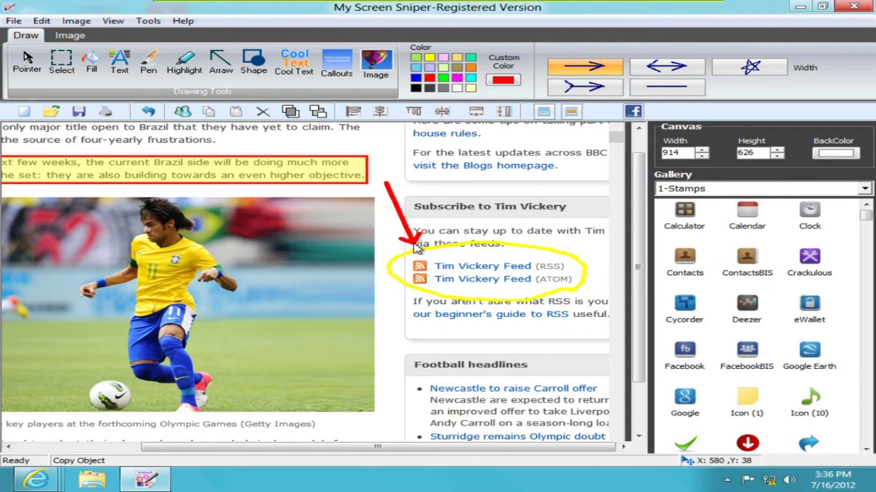
# Step: Select the caption line under the photo and scramble its text with a filter, adjusting the filter settings before applying it
pyautogui.moveTo(461, 447); pyautogui.dragTo(337, 448)
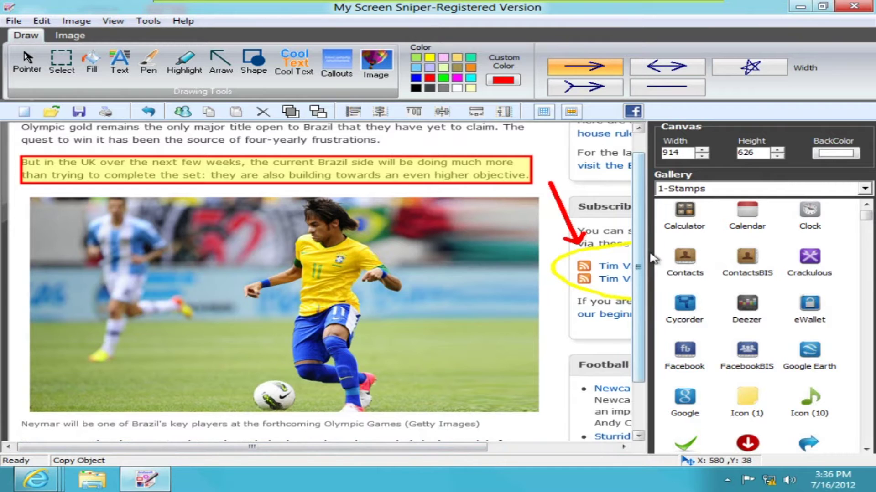
pyautogui.moveTo(643, 255); pyautogui.dragTo(644, 277)
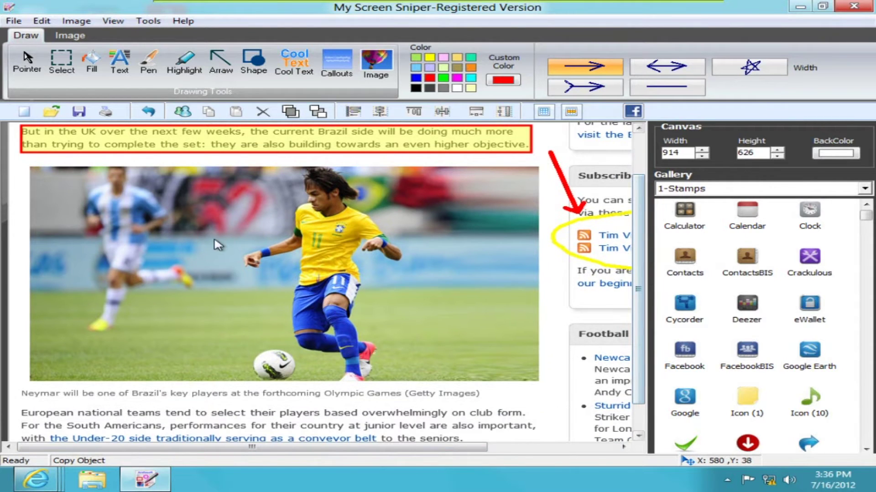
pyautogui.click(62, 60)
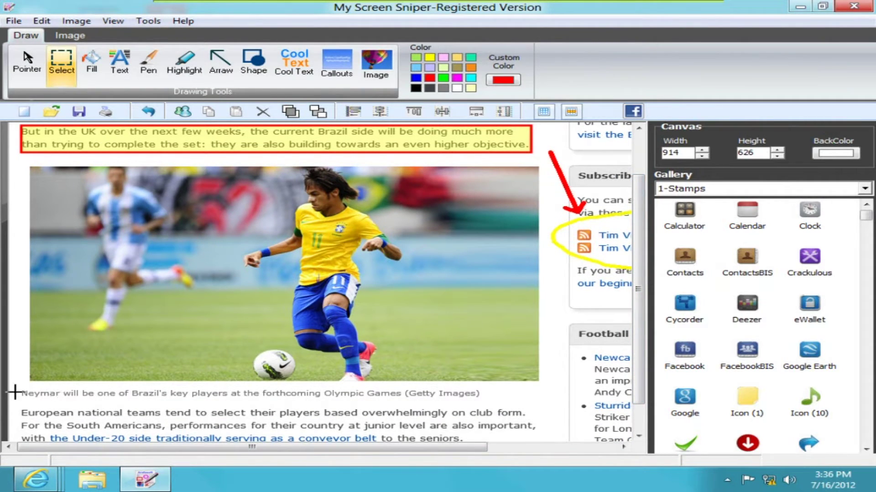
pyautogui.moveTo(31, 392); pyautogui.dragTo(486, 400)
pyautogui.rightClick(475, 403)
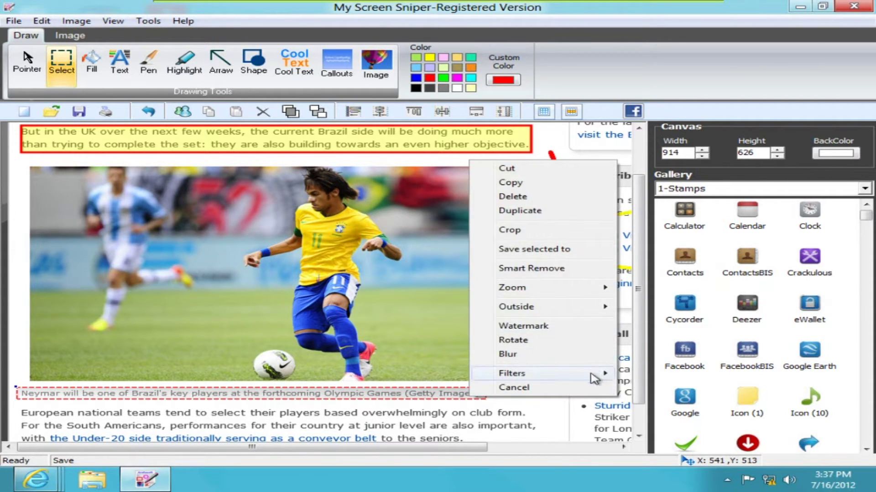
pyautogui.moveTo(595, 377)
pyautogui.click(693, 250)
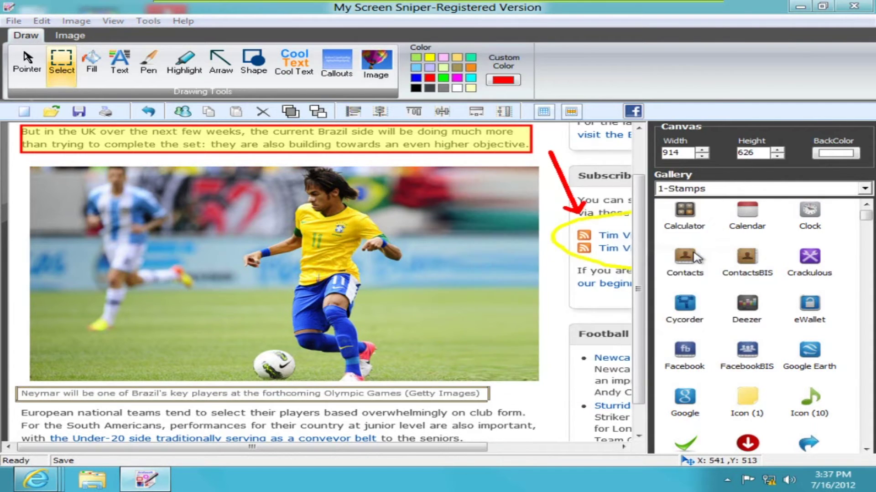
pyautogui.click(443, 269)
pyautogui.click(444, 268)
pyautogui.click(444, 283)
pyautogui.click(443, 283)
pyautogui.click(598, 327)
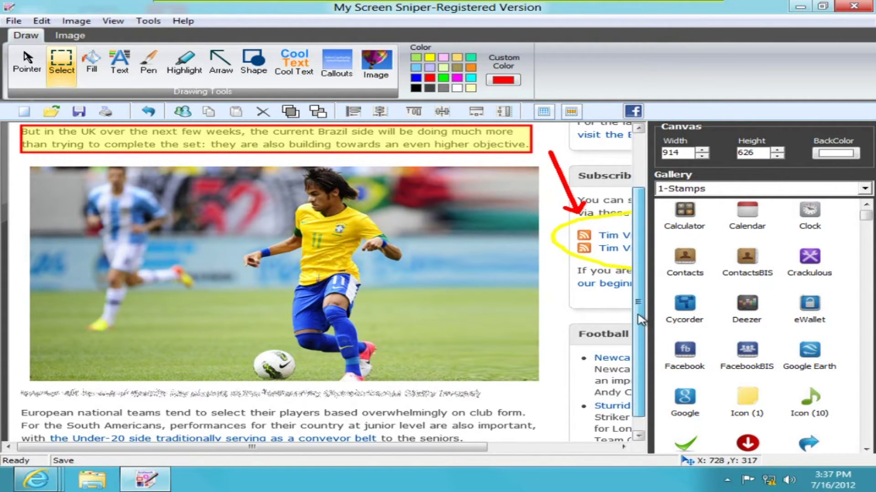
# Step: Blur the link text "the Under-20 side traditionally serving as a conveyor belt" at level 25
pyautogui.moveTo(639, 297); pyautogui.dragTo(639, 324)
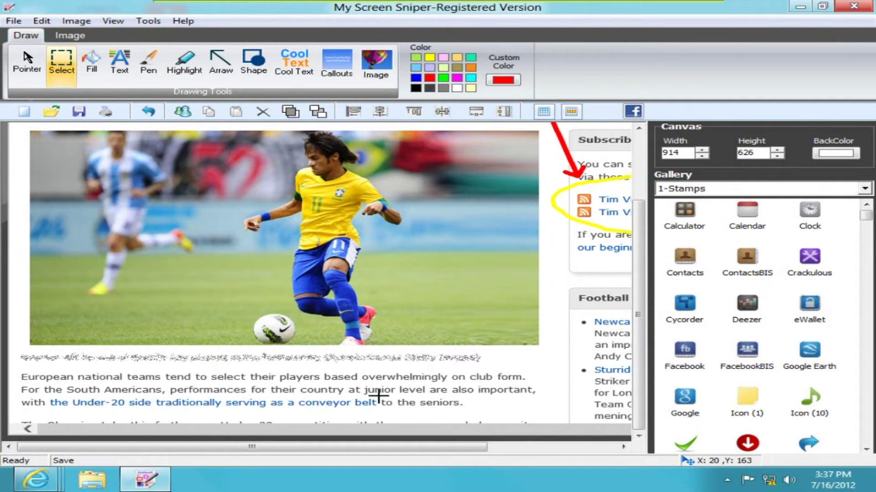
pyautogui.moveTo(362, 412); pyautogui.dragTo(49, 412)
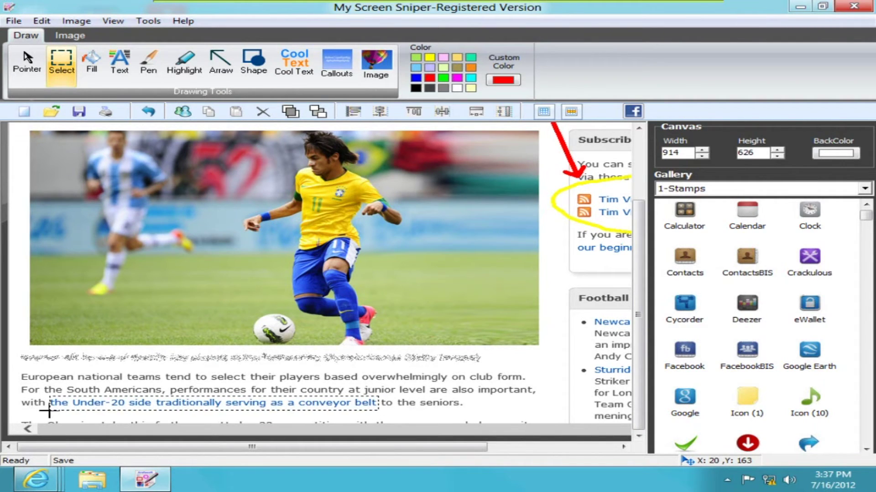
pyautogui.rightClick(109, 403)
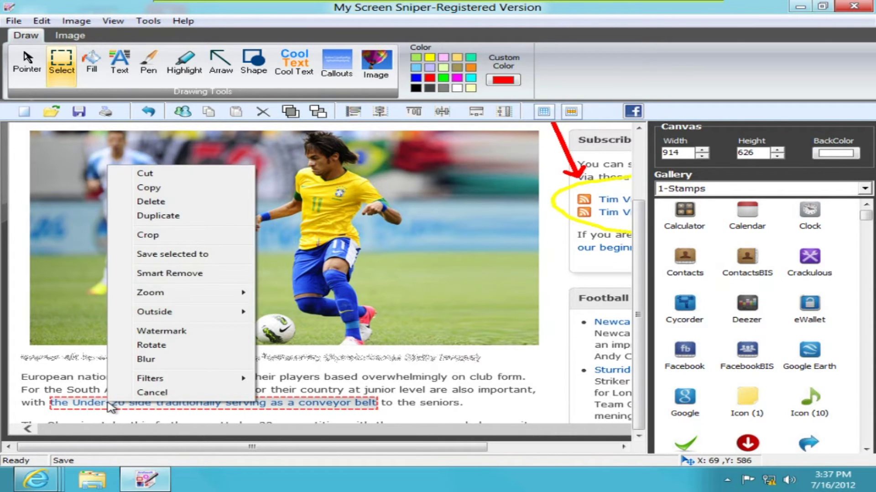
pyautogui.click(184, 360)
pyautogui.click(444, 282)
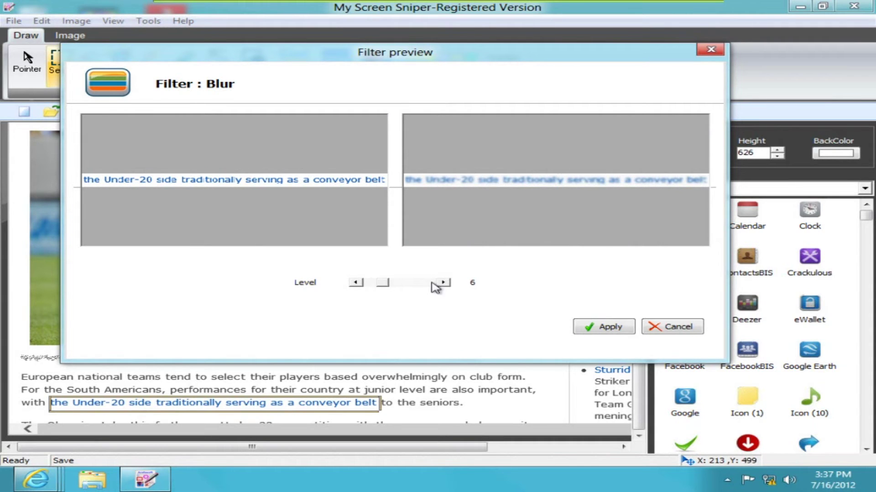
pyautogui.moveTo(386, 286); pyautogui.dragTo(431, 288)
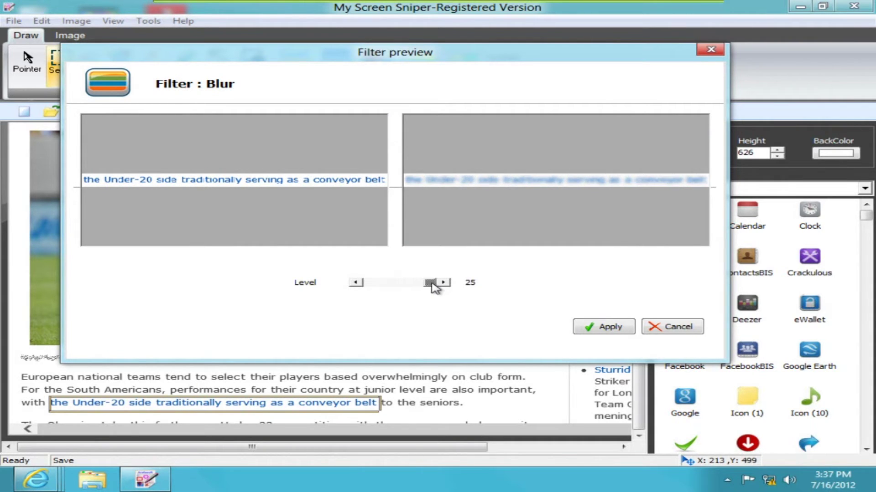
pyautogui.click(592, 328)
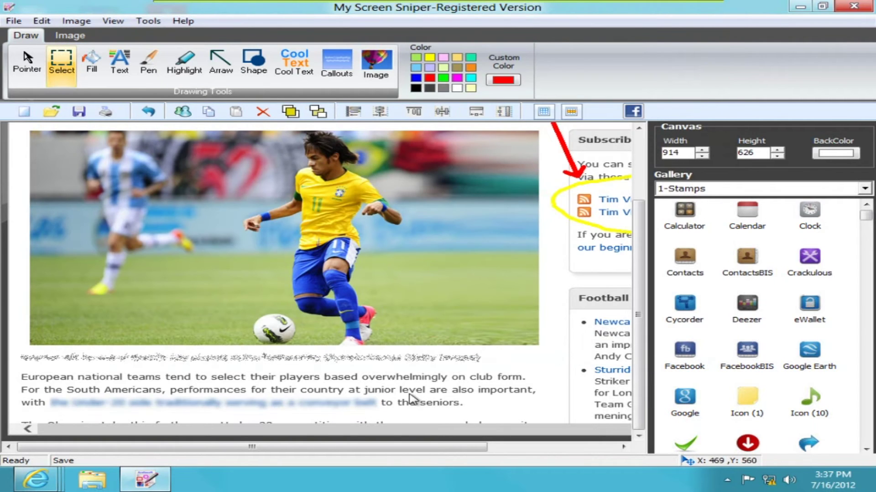
# Step: Place the green arrow stamp Icon (14) on the photo so that it points at the football
pyautogui.moveTo(643, 326)
pyautogui.mouseDown()
pyautogui.moveTo(643, 290)
pyautogui.moveTo(646, 310)
pyautogui.mouseUp()
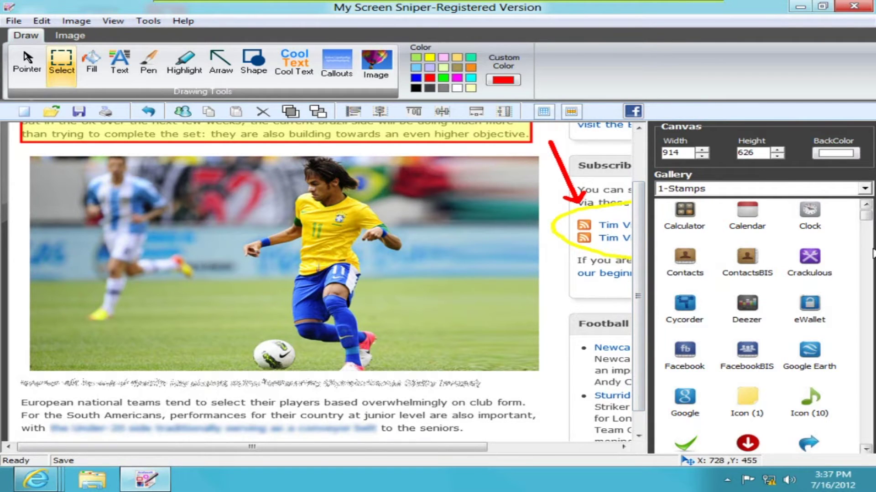
pyautogui.moveTo(867, 219); pyautogui.dragTo(866, 253)
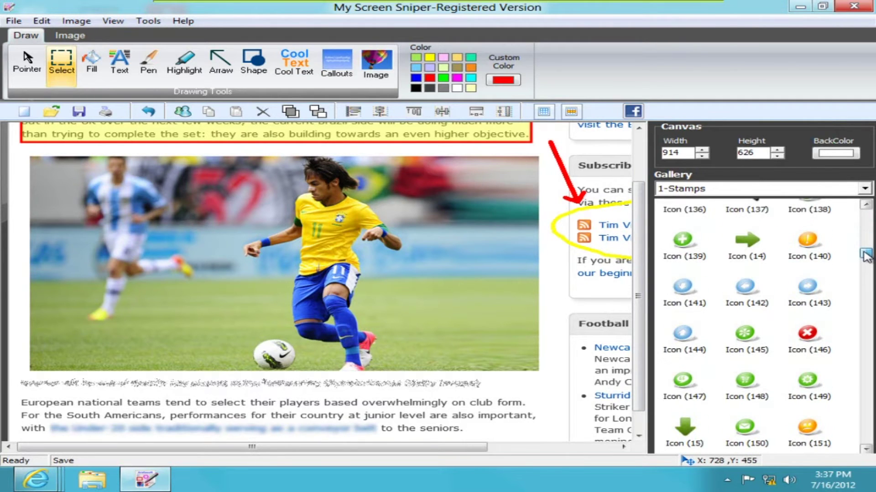
pyautogui.click(759, 241)
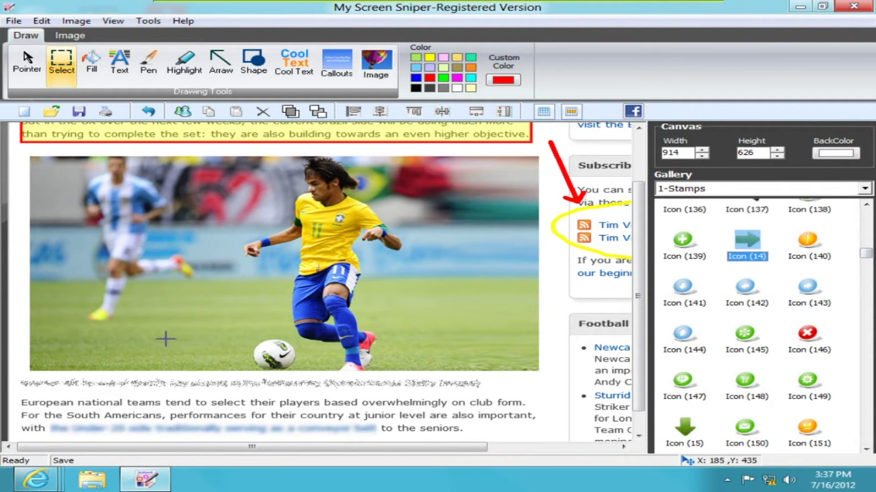
pyautogui.click(141, 355)
pyautogui.moveTo(146, 355); pyautogui.dragTo(205, 347)
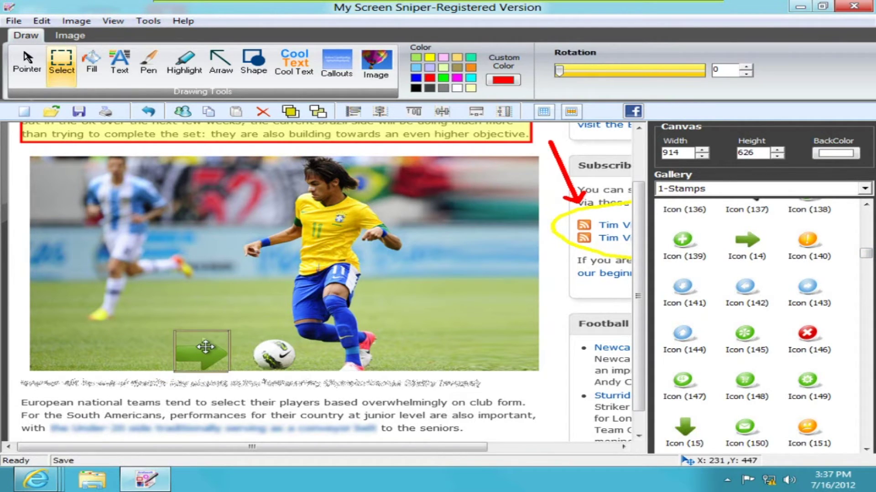
pyautogui.click(222, 299)
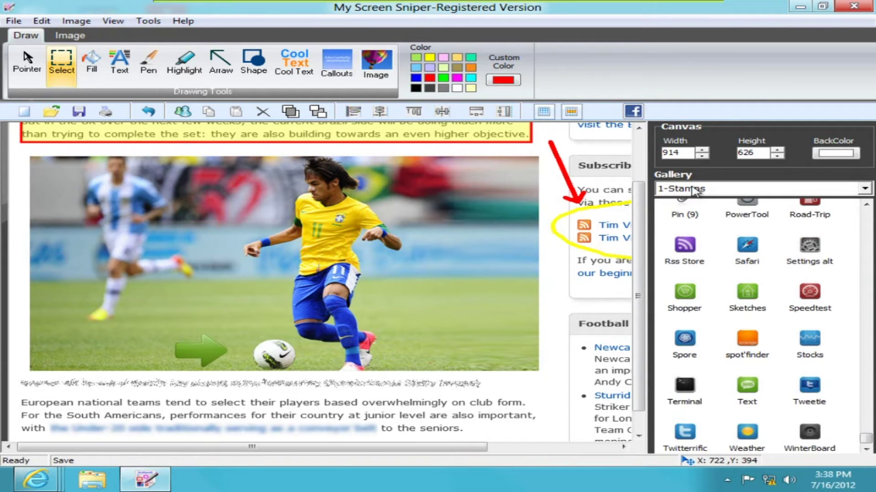
# Step: Place button 1 from the 6-Buttons gallery on the grass beside the player's feet
pyautogui.click(693, 191)
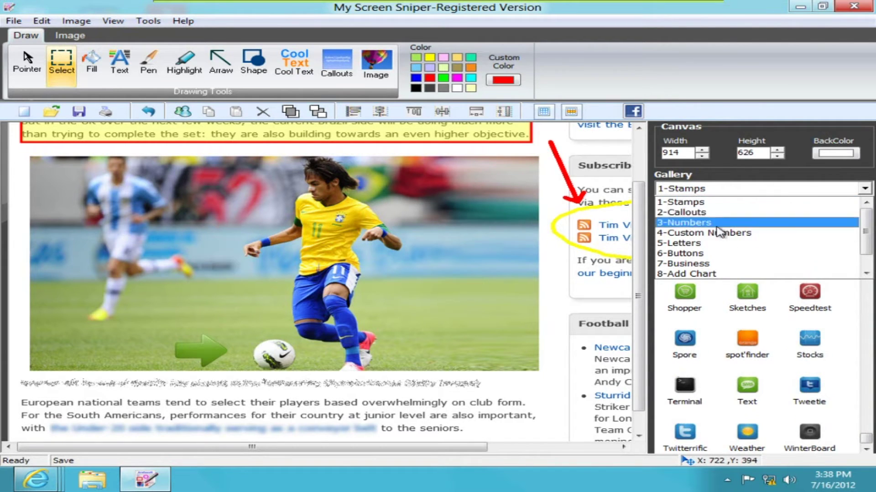
pyautogui.click(712, 253)
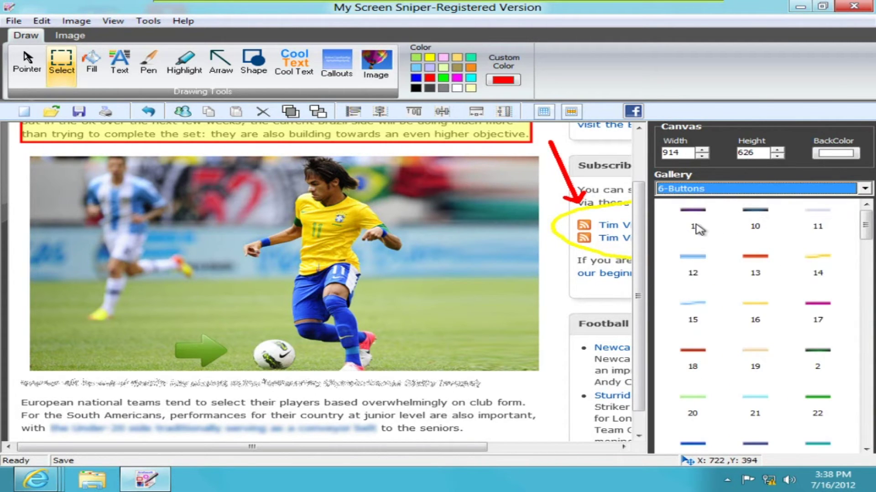
pyautogui.click(700, 214)
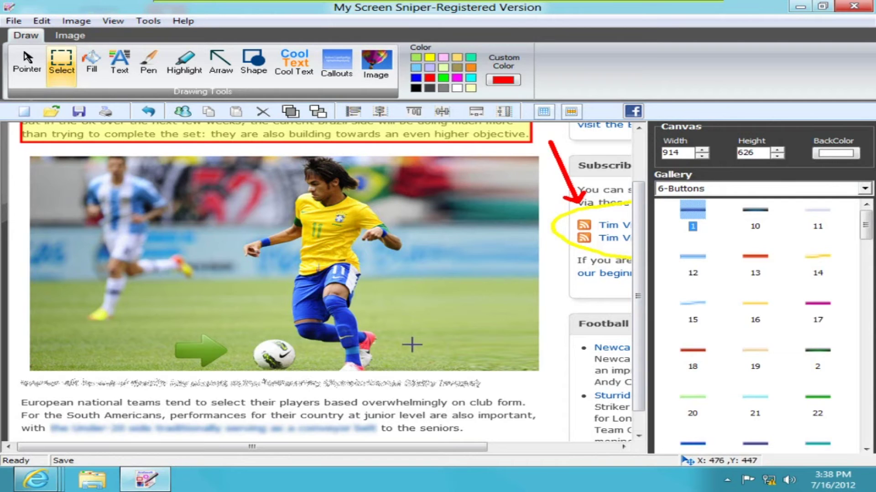
pyautogui.moveTo(397, 341)
pyautogui.mouseDown()
pyautogui.moveTo(547, 363)
pyautogui.moveTo(520, 367)
pyautogui.moveTo(491, 356)
pyautogui.mouseUp()
# Step: Add the text "Click Here!" to the button beside the player's feet and set its text color to white
pyautogui.doubleClick(491, 356)
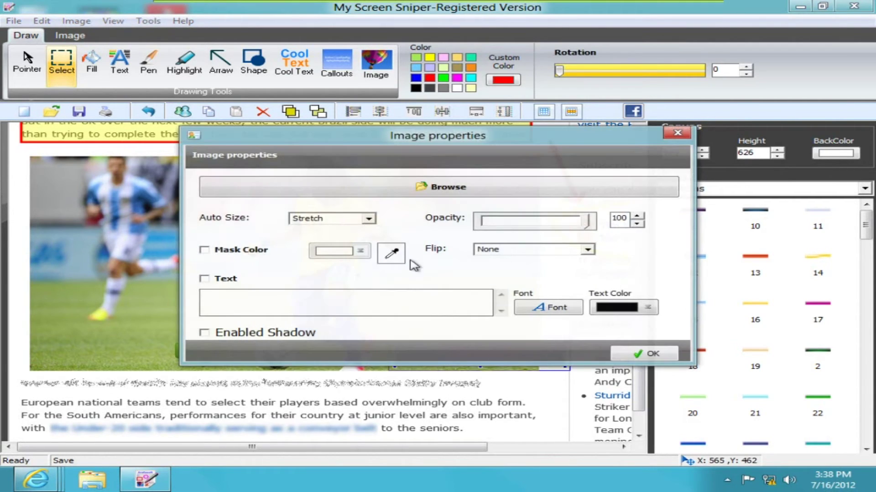
pyautogui.click(226, 279)
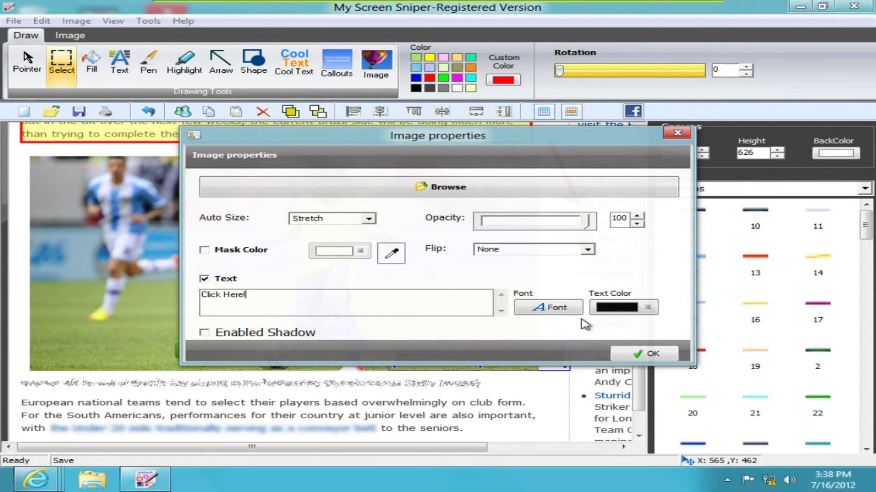
pyautogui.click(650, 307)
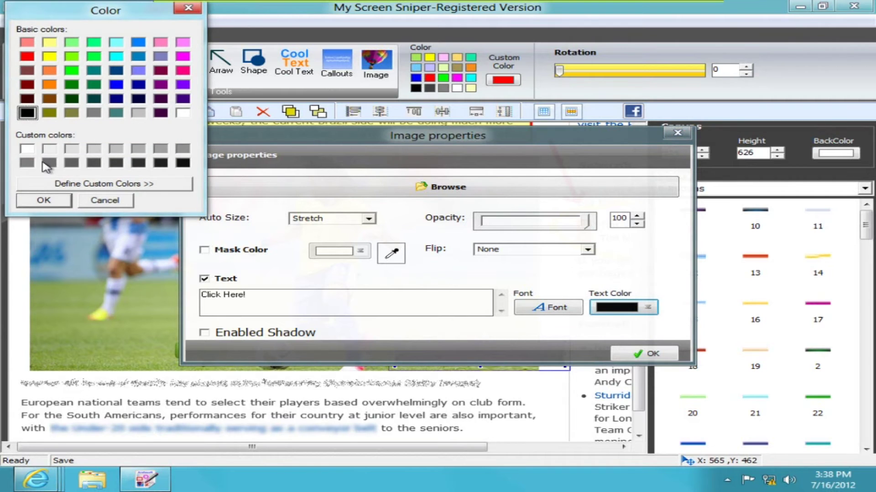
pyautogui.click(30, 150)
pyautogui.click(44, 200)
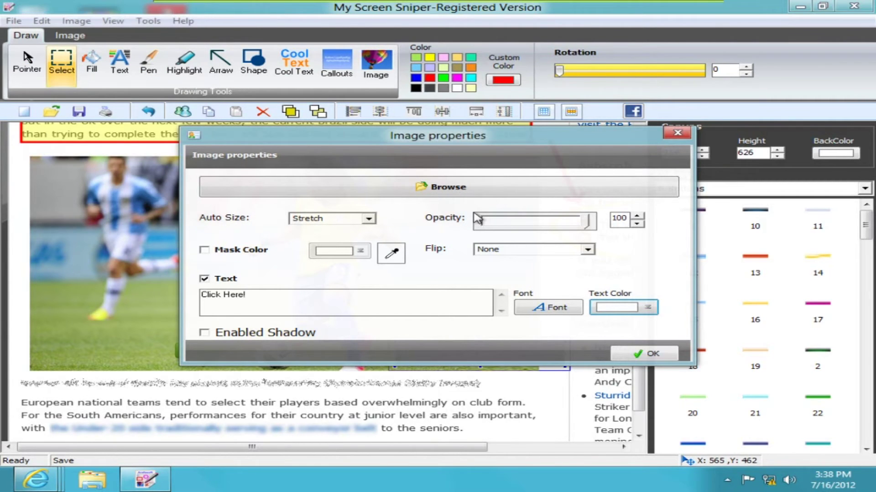
# Step: Make the button's "Click Here!" text bold and apply the image properties
pyautogui.moveTo(502, 150); pyautogui.dragTo(428, 104)
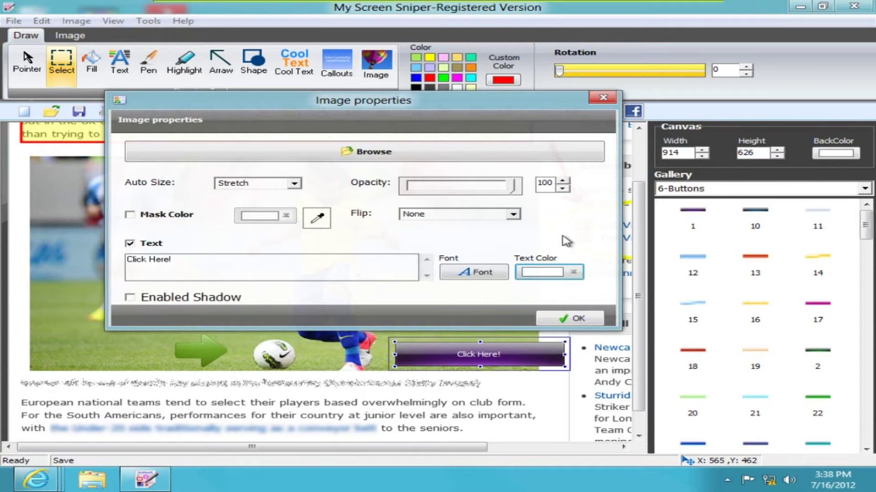
pyautogui.click(478, 273)
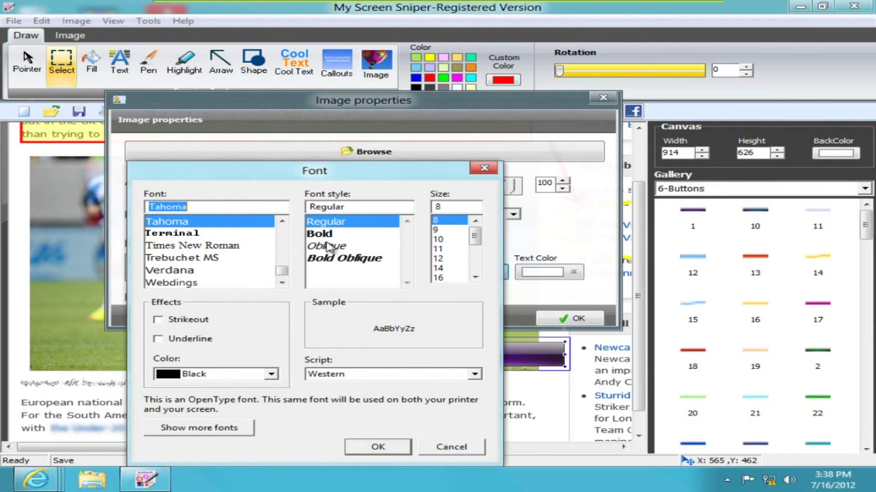
pyautogui.click(330, 236)
pyautogui.click(387, 446)
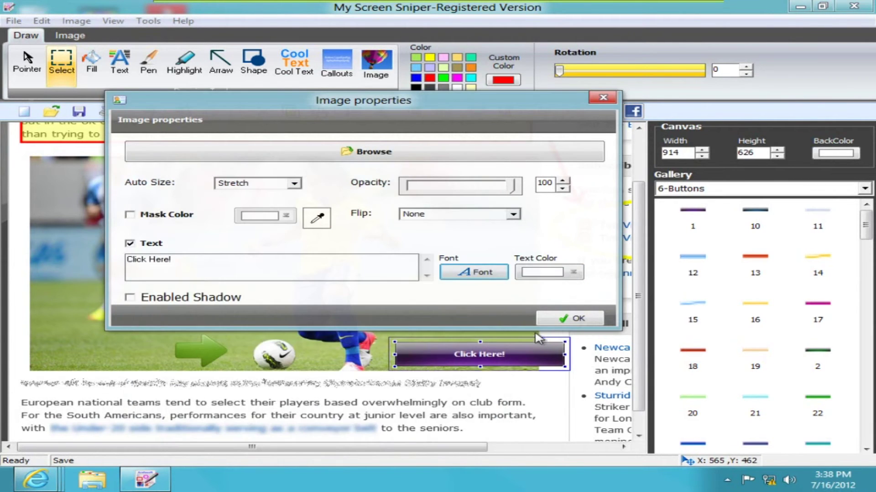
pyautogui.click(560, 321)
pyautogui.click(497, 329)
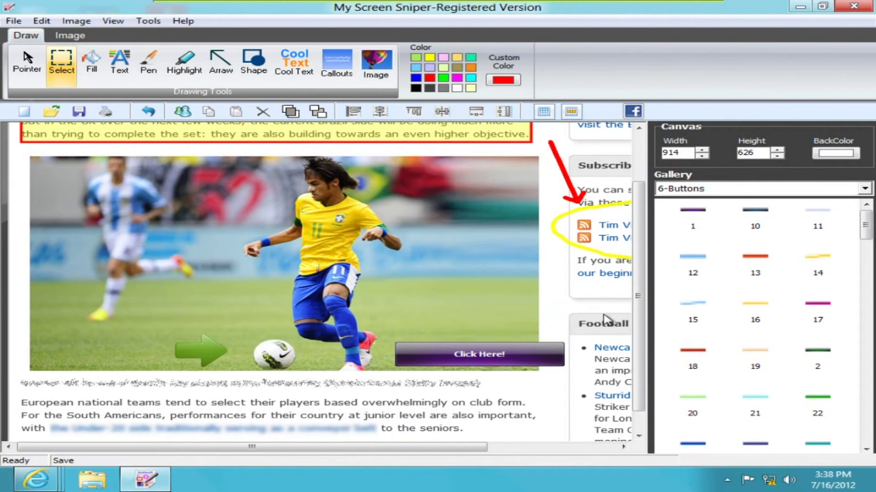
pyautogui.click(199, 346)
pyautogui.click(288, 271)
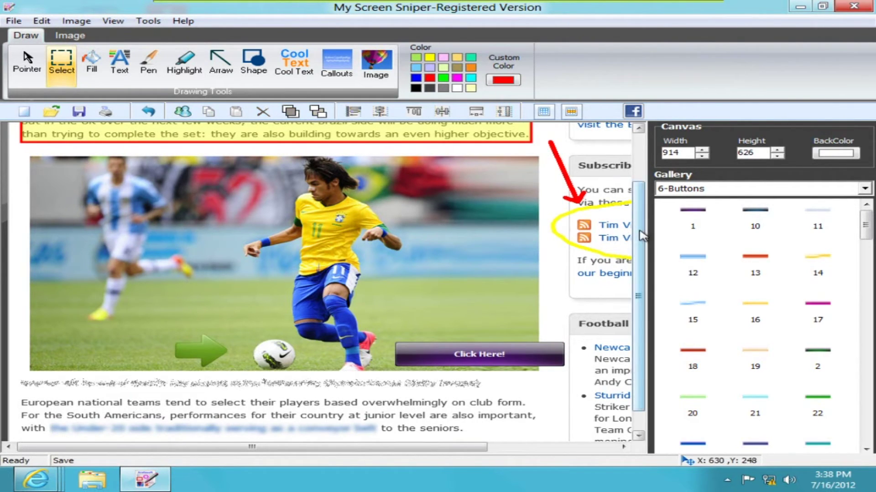
pyautogui.moveTo(643, 235); pyautogui.dragTo(644, 235)
# Step: Place the number 1 stamp NA (2) from the 3-Numbers gallery on the photo beside the yellow-shirted player's head
pyautogui.click(864, 188)
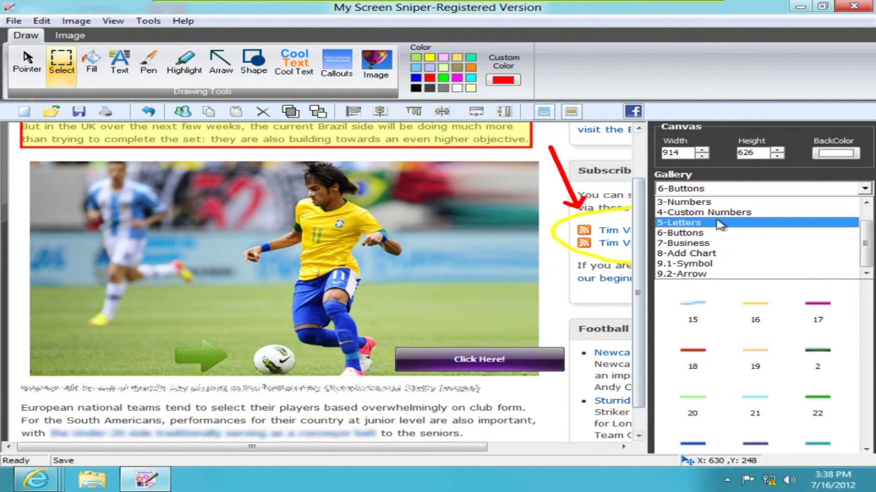
pyautogui.click(711, 202)
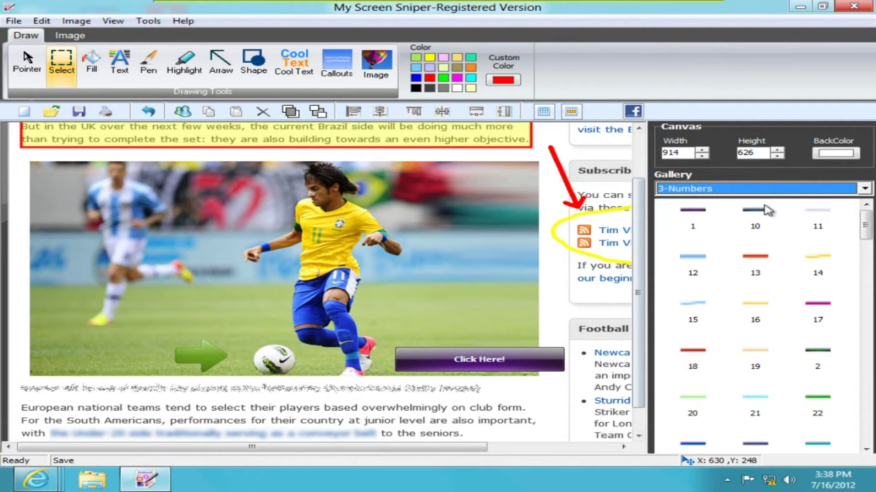
pyautogui.click(694, 259)
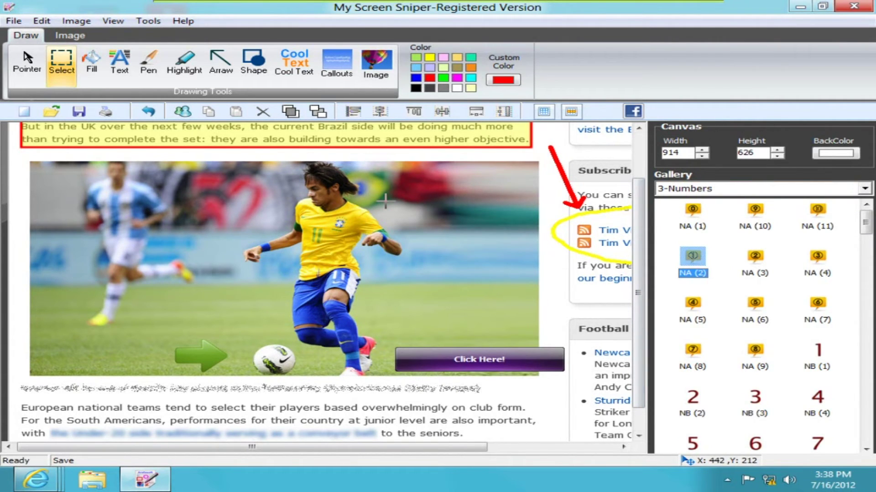
pyautogui.click(435, 213)
pyautogui.moveTo(436, 213); pyautogui.dragTo(411, 185)
pyautogui.click(507, 202)
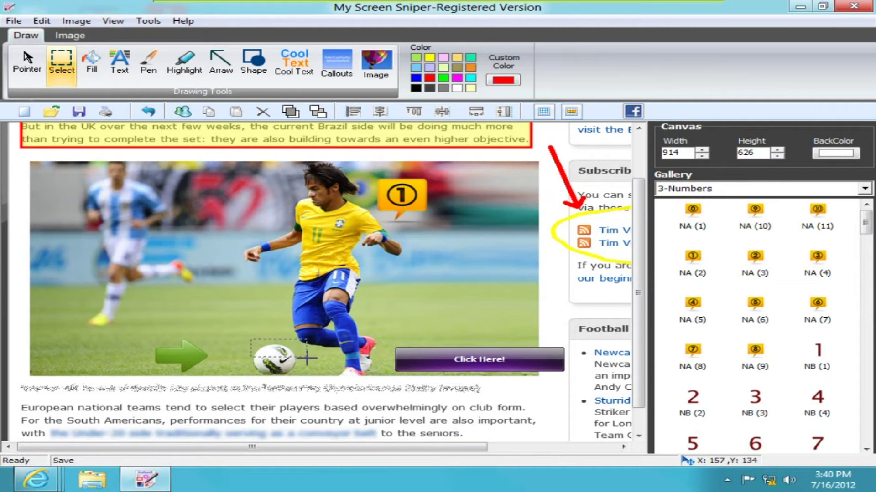
# Step: Select the area tightly around the football and open it in Smart Remove
pyautogui.moveTo(306, 359); pyautogui.dragTo(295, 367)
pyautogui.rightClick(287, 359)
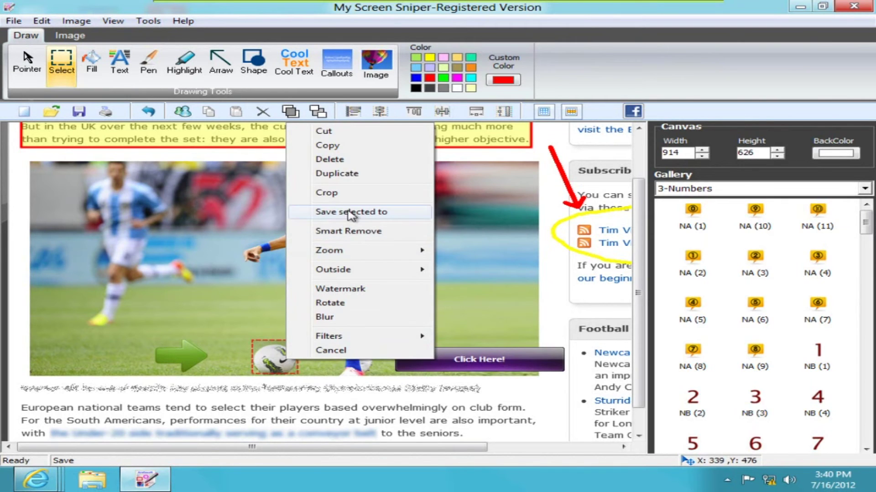
pyautogui.click(357, 230)
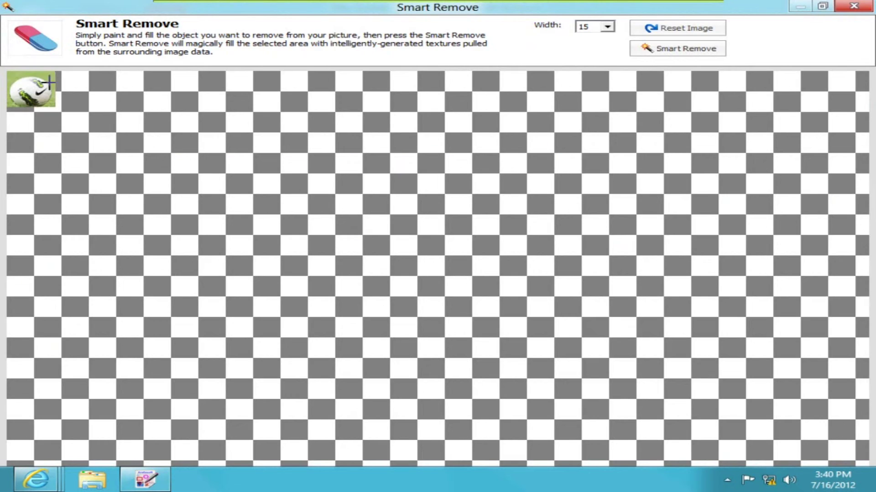
# Step: Paint over the whole football with brush width 20 and run Smart Remove to erase it from the photo
pyautogui.click(608, 27)
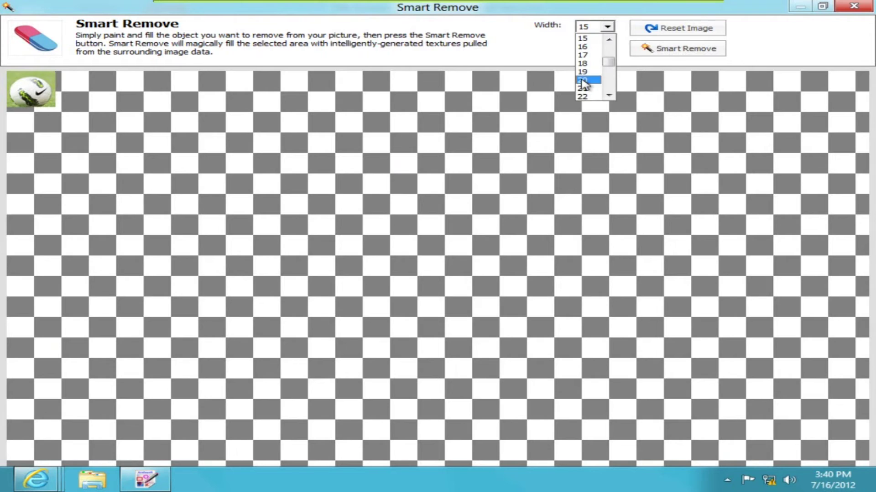
pyautogui.click(583, 81)
pyautogui.moveTo(34, 75)
pyautogui.mouseDown()
pyautogui.moveTo(11, 89)
pyautogui.moveTo(26, 98)
pyautogui.mouseUp()
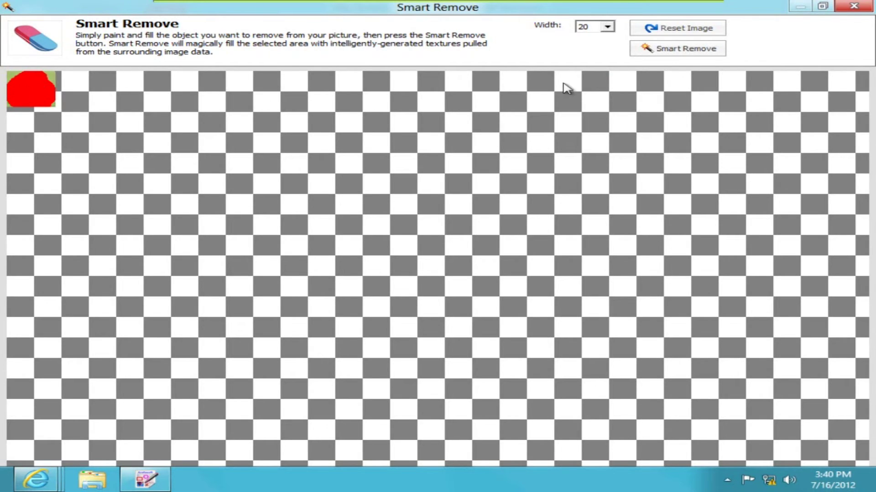
pyautogui.click(657, 53)
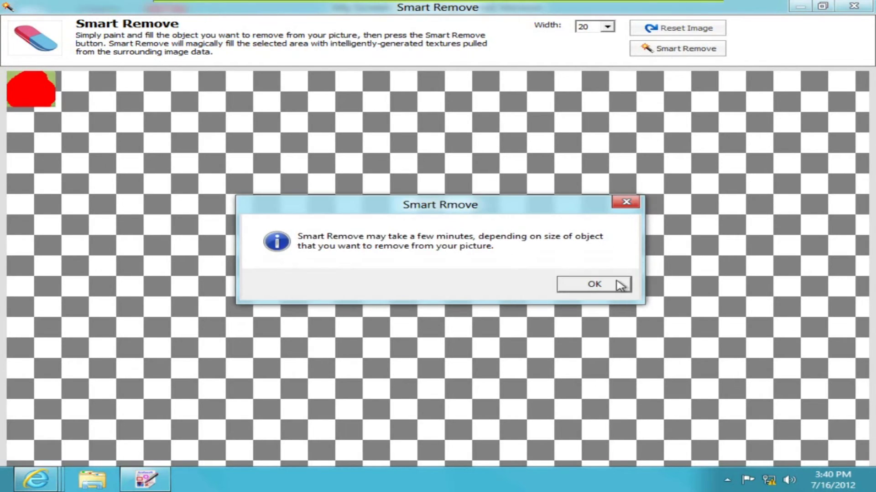
pyautogui.click(621, 285)
pyautogui.click(193, 289)
# Step: Draw a rounded rectangle callout over the blurred player in the blue and white shirt and adjust its position
pyautogui.scroll(1, 456, 196)
pyautogui.click(338, 73)
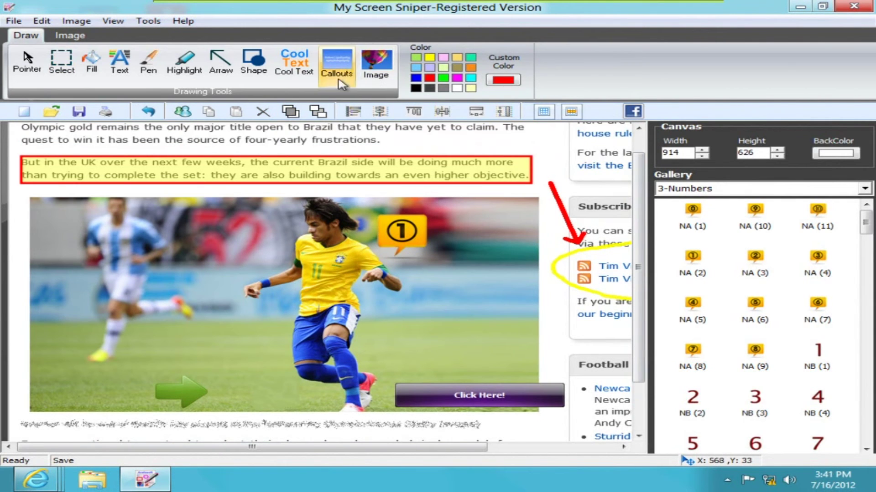
pyautogui.moveTo(73, 227); pyautogui.dragTo(211, 283)
pyautogui.moveTo(179, 259); pyautogui.dragTo(167, 277)
# Step: Replace the callout's placeholder text with "London Olympics" and set its border transparency to 60
pyautogui.doubleClick(166, 279)
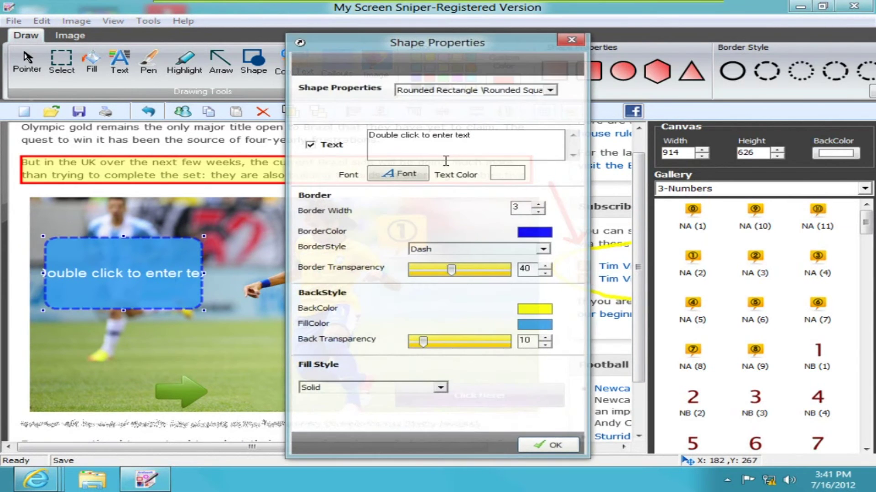
pyautogui.moveTo(500, 132); pyautogui.dragTo(369, 135)
pyautogui.press('Delete')
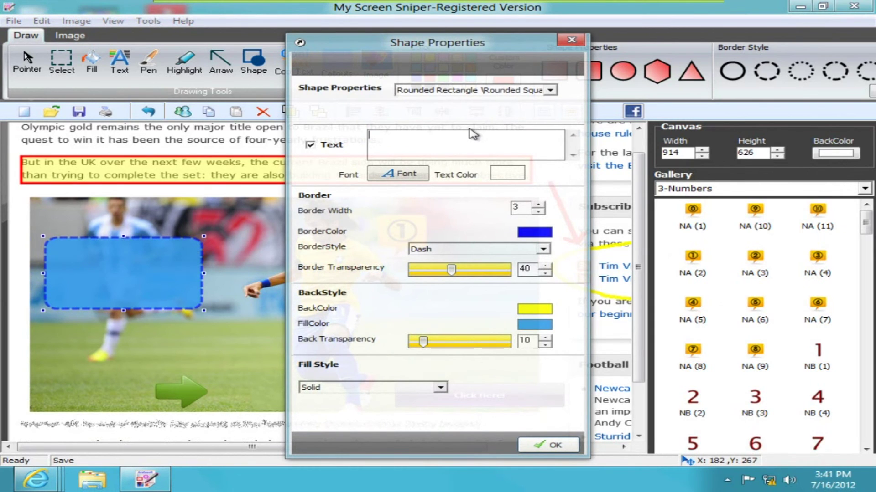
pyautogui.write('London Olympics')
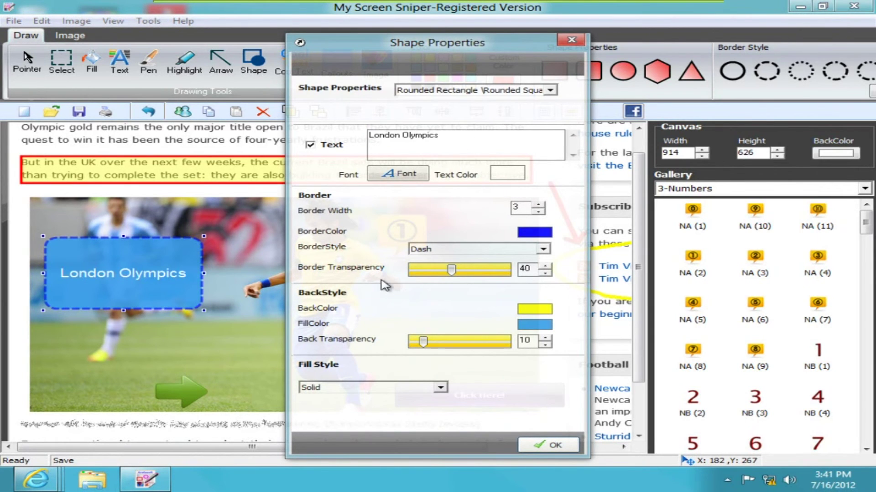
pyautogui.moveTo(451, 269); pyautogui.dragTo(471, 276)
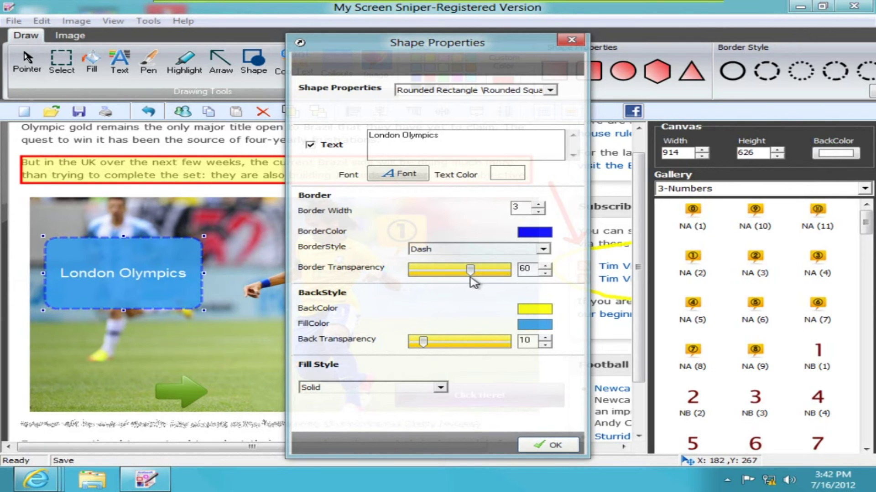
pyautogui.click(553, 445)
# Step: Give the London Olympics callout a dark gray fill and a magenta border, and set its border transparency to 28
pyautogui.click(429, 88)
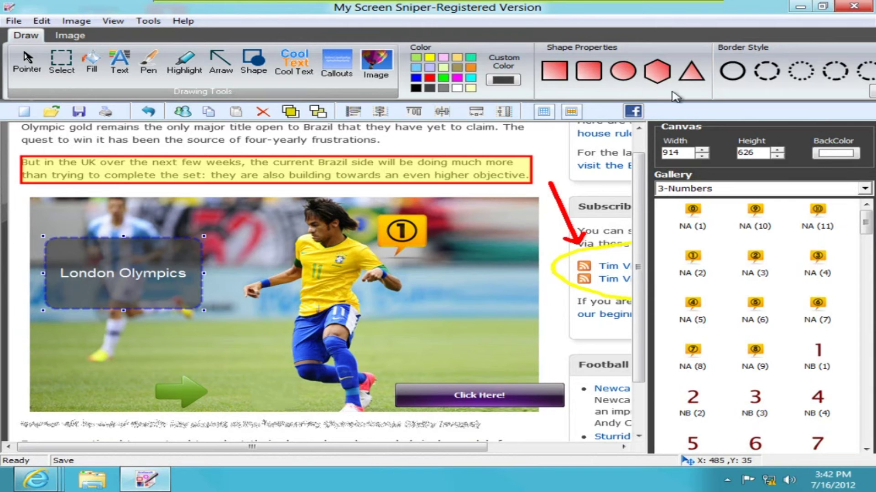
pyautogui.doubleClick(125, 271)
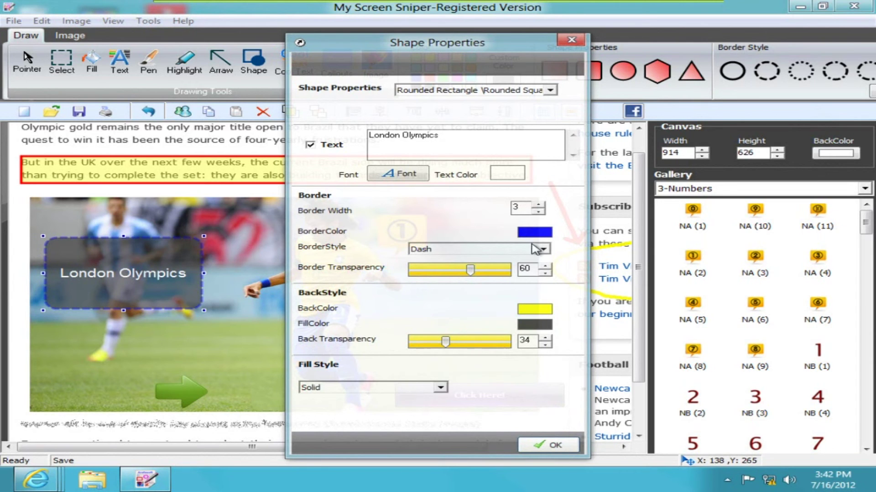
pyautogui.click(530, 229)
pyautogui.click(662, 306)
pyautogui.click(525, 451)
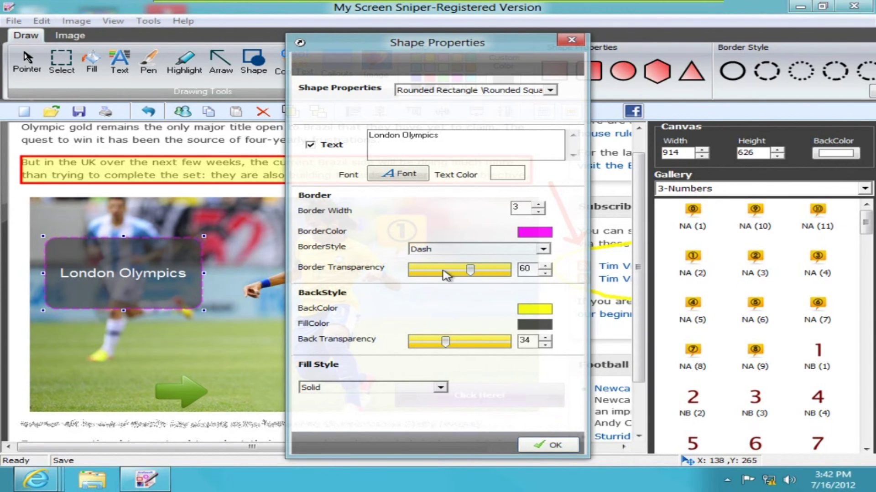
pyautogui.moveTo(460, 275); pyautogui.dragTo(440, 276)
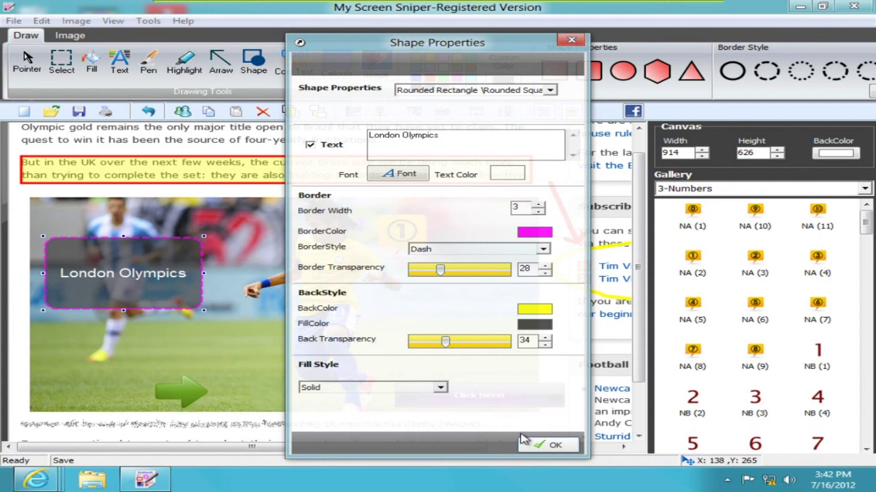
pyautogui.click(549, 446)
pyautogui.click(388, 279)
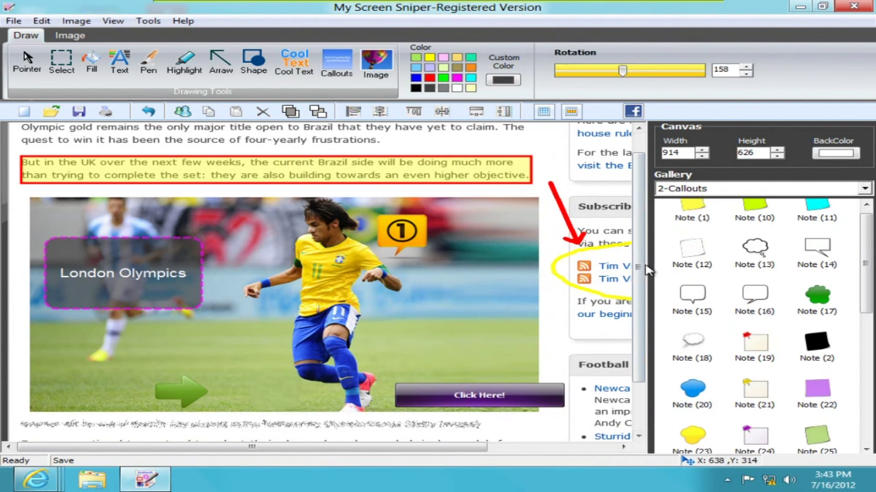
# Step: Draw a wide Cool Text object across the paragraph above the yellow highlighted lines
pyautogui.scroll(1, 643, 257)
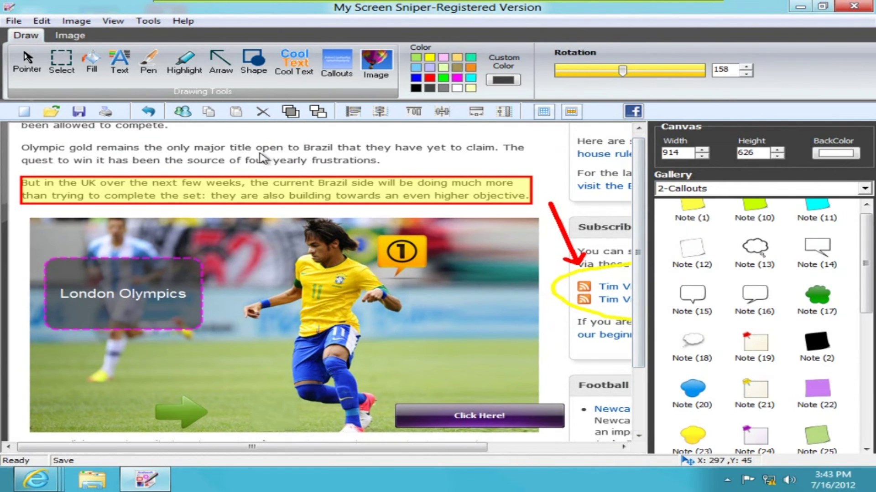
pyautogui.click(292, 68)
pyautogui.moveTo(75, 138); pyautogui.dragTo(436, 166)
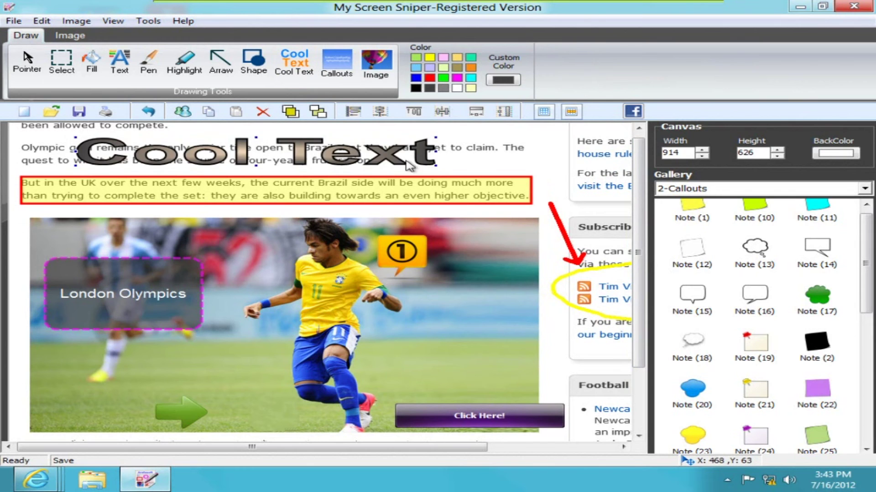
# Step: Replace the Cool Text wording with "London Olympics"
pyautogui.doubleClick(387, 160)
pyautogui.moveTo(395, 89); pyautogui.dragTo(338, 89)
pyautogui.rightClick(371, 87)
pyautogui.click(413, 145)
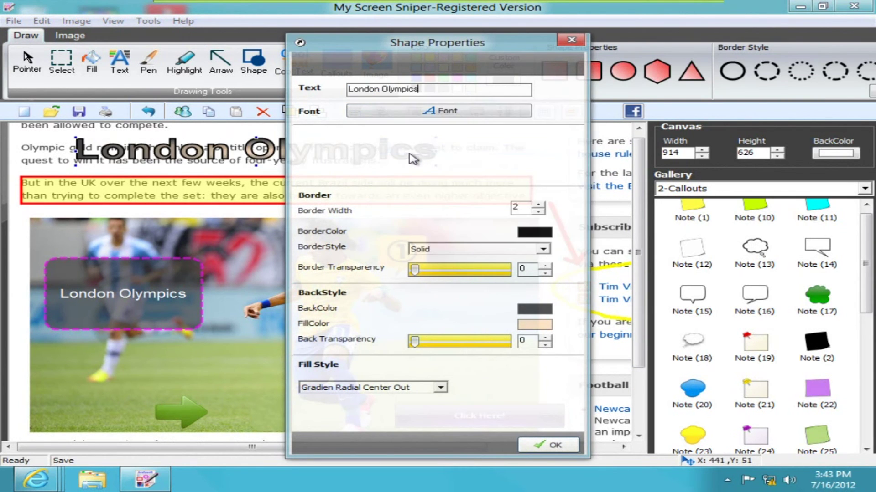
# Step: Set the Cool Text heading's border width to 1, its back color to red and its fill color to orange
pyautogui.click(539, 211)
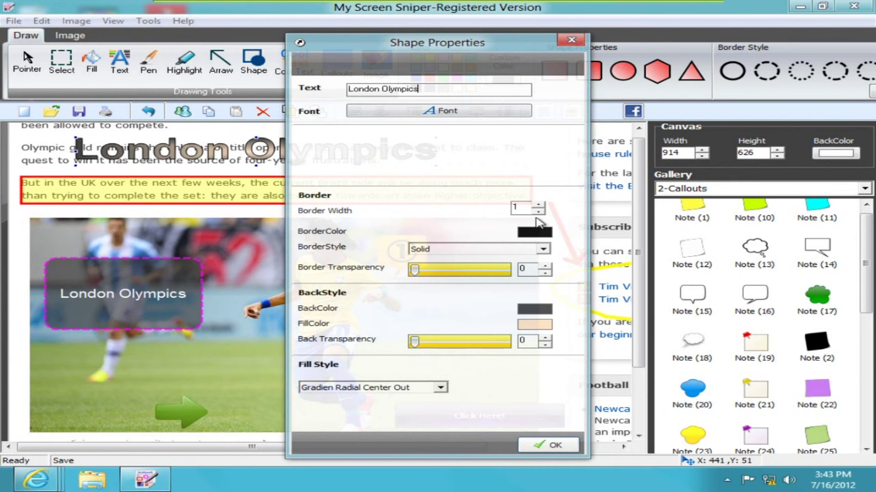
pyautogui.click(547, 310)
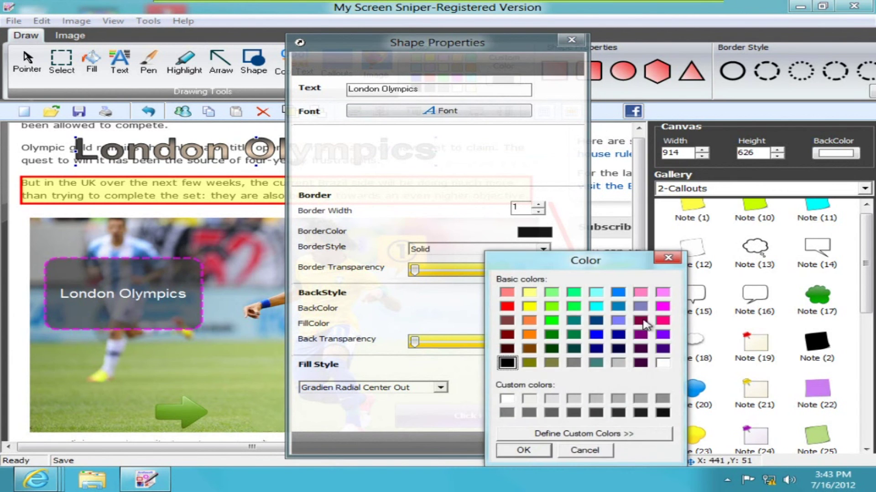
pyautogui.click(506, 306)
pyautogui.click(523, 450)
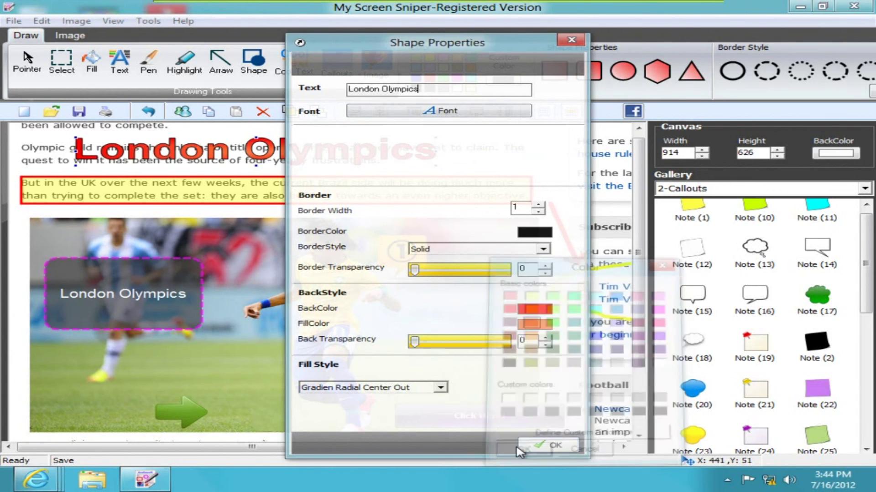
# Step: Change the Cool Text heading's fill style to Gradien Horizontal
pyautogui.click(443, 387)
pyautogui.click(428, 398)
pyautogui.press('Down')
pyautogui.press('Up')
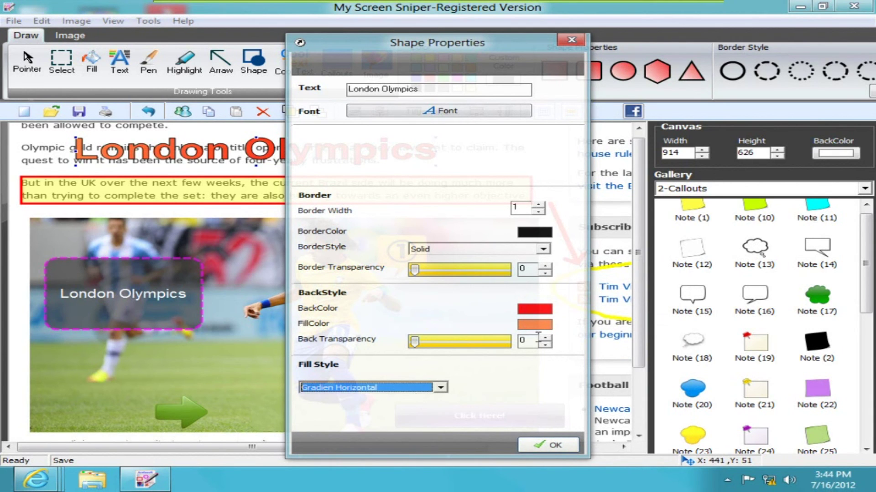
# Step: Change the Cool Text heading's font to Segoe Print, accept the shape properties and deselect the heading
pyautogui.click(432, 111)
pyautogui.moveTo(463, 186); pyautogui.dragTo(462, 212)
pyautogui.click(399, 203)
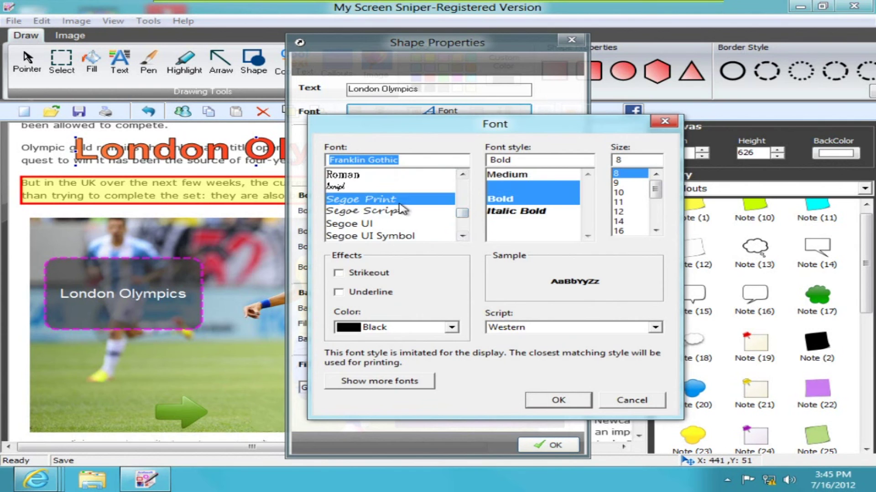
pyautogui.click(558, 399)
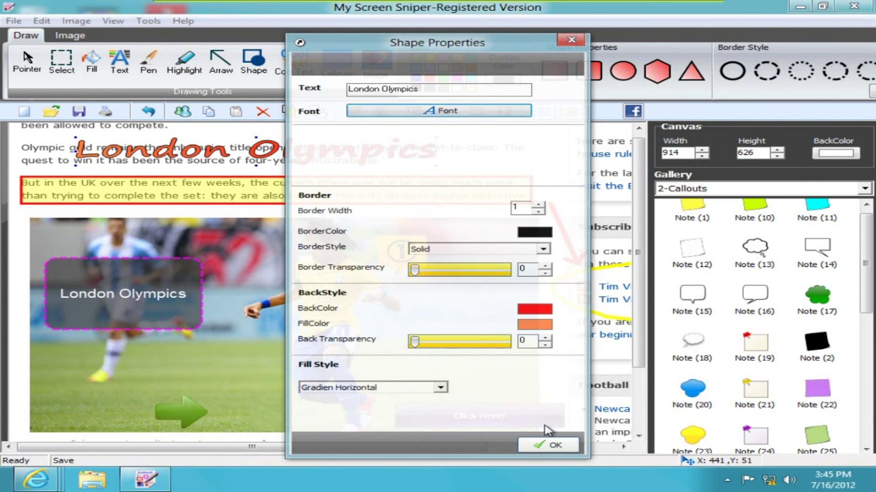
pyautogui.click(552, 445)
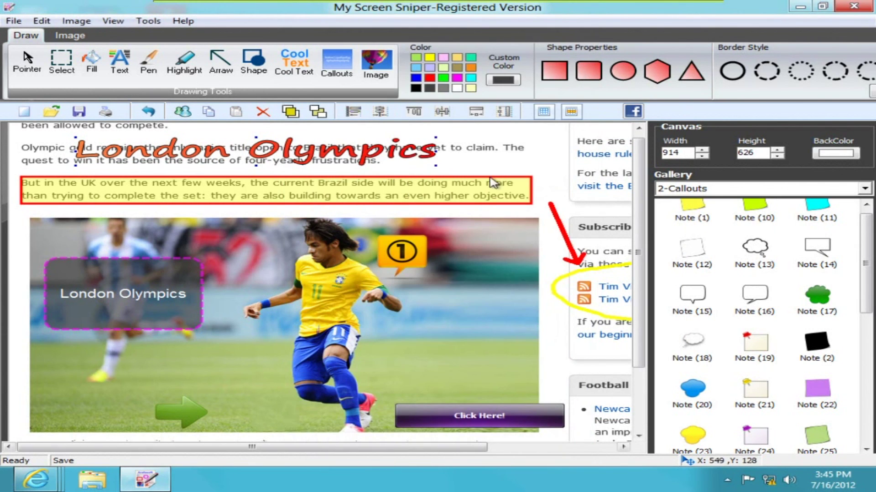
pyautogui.click(494, 162)
# Step: Select the three-line Newcastle summary under Football headlines as a rectangular area and open the Replace Color filter for it
pyautogui.moveTo(387, 451); pyautogui.dragTo(516, 451)
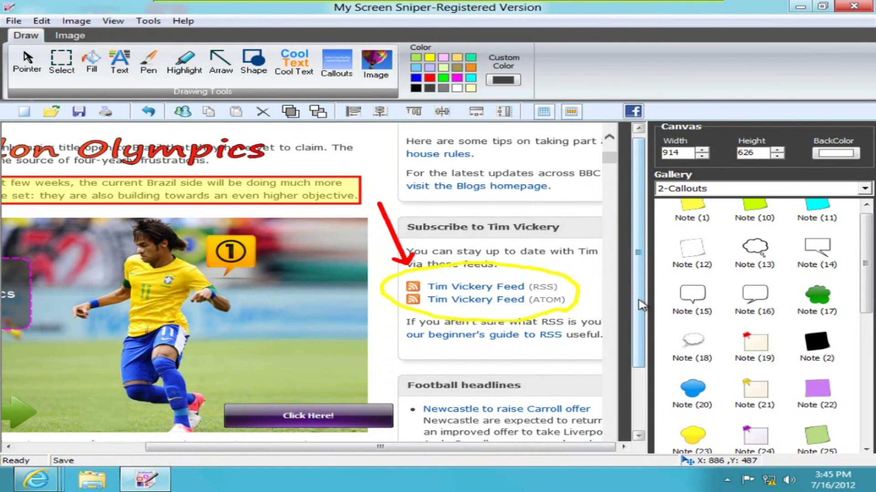
pyautogui.moveTo(642, 306); pyautogui.dragTo(640, 372)
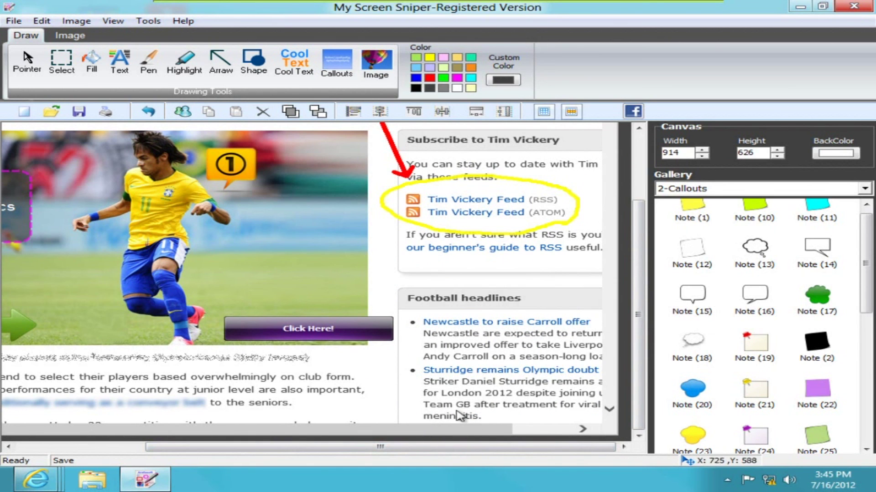
pyautogui.click(62, 62)
pyautogui.moveTo(416, 329); pyautogui.dragTo(603, 361)
pyautogui.rightClick(545, 338)
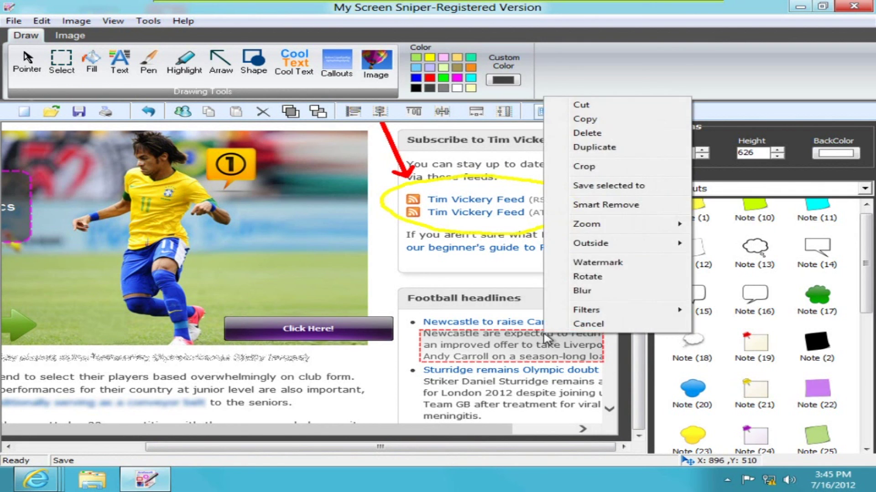
pyautogui.moveTo(593, 313)
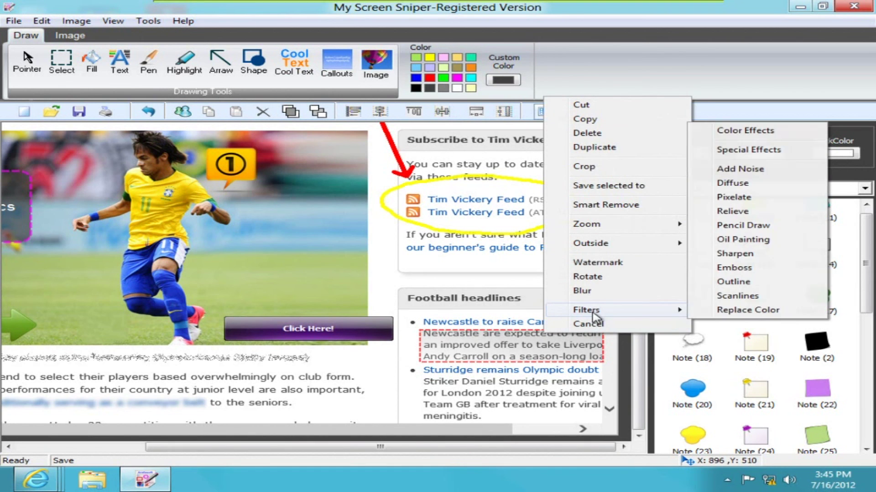
pyautogui.click(748, 311)
# Step: Replace black with red in the selected text, using Extent 255 and L Tolerance 100, and apply the filter
pyautogui.click(469, 324)
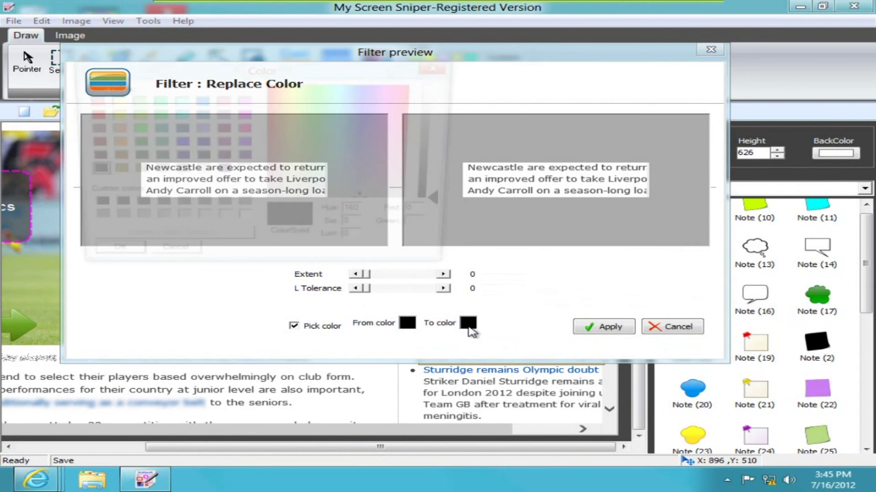
pyautogui.click(88, 115)
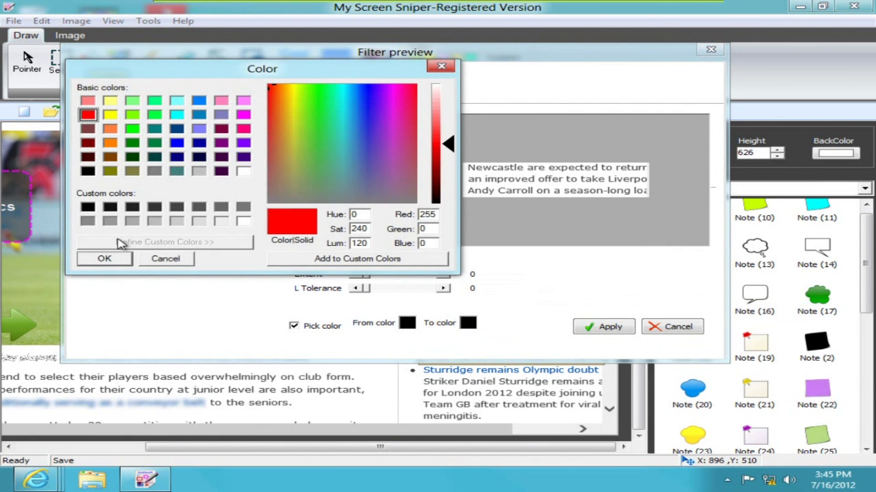
pyautogui.click(106, 259)
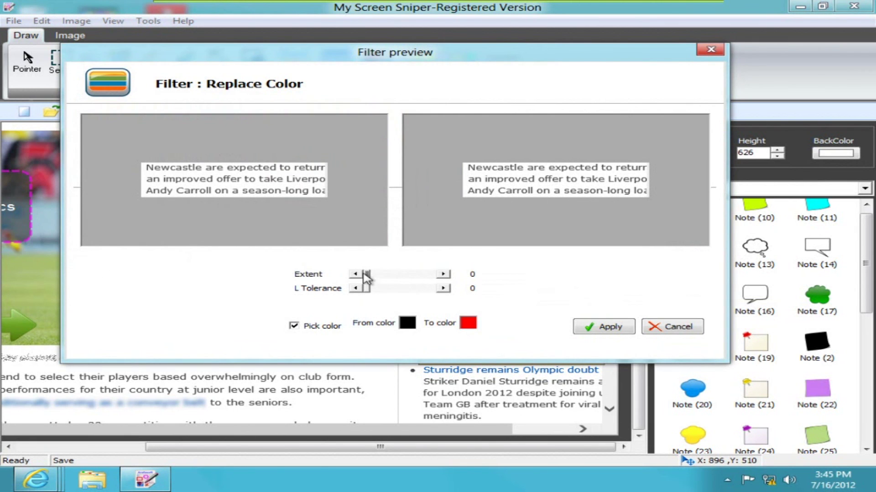
pyautogui.moveTo(371, 277); pyautogui.dragTo(445, 282)
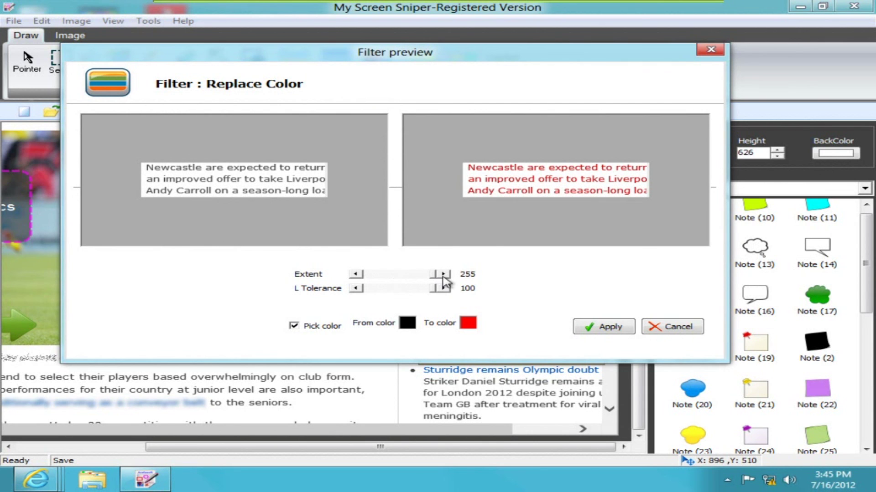
pyautogui.click(610, 327)
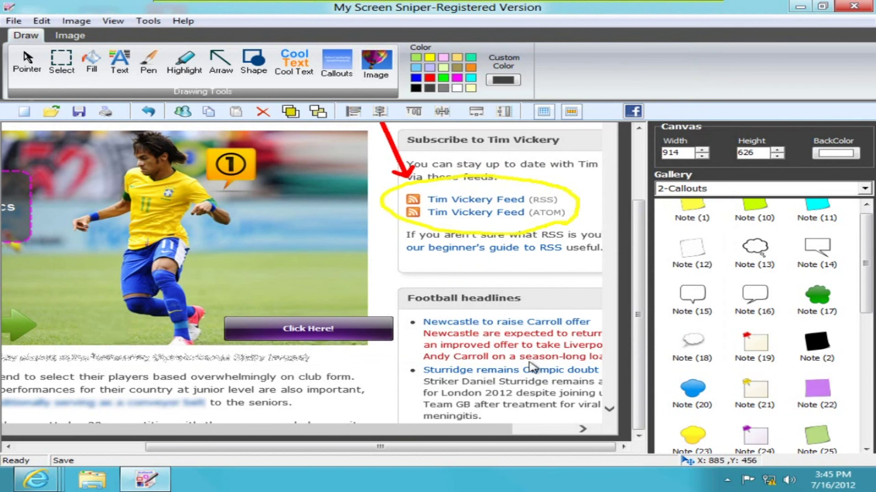